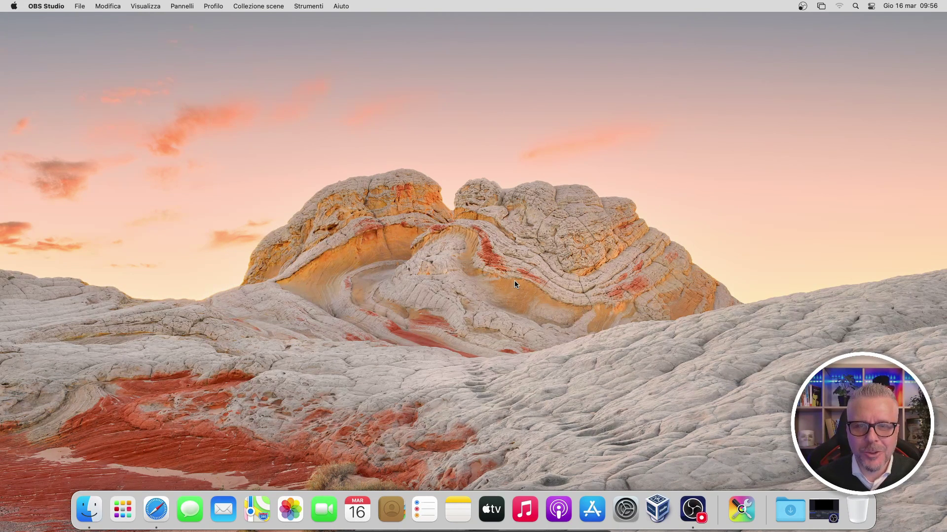
Launch Oracle VM VirtualBox from the Dock on the Big Sur desktop.
left_click(658, 512)
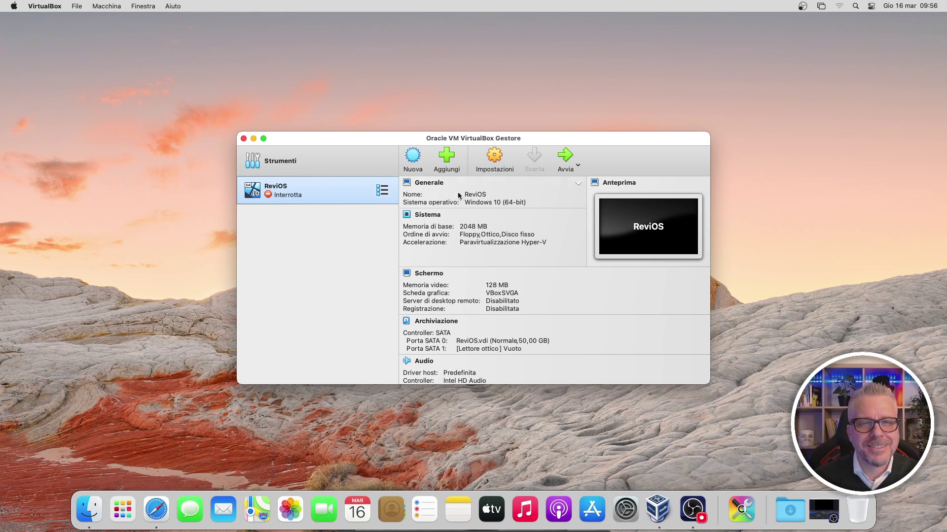
Start the ReviOS virtual machine and open Google Chrome from its Windows desktop.
left_click(564, 162)
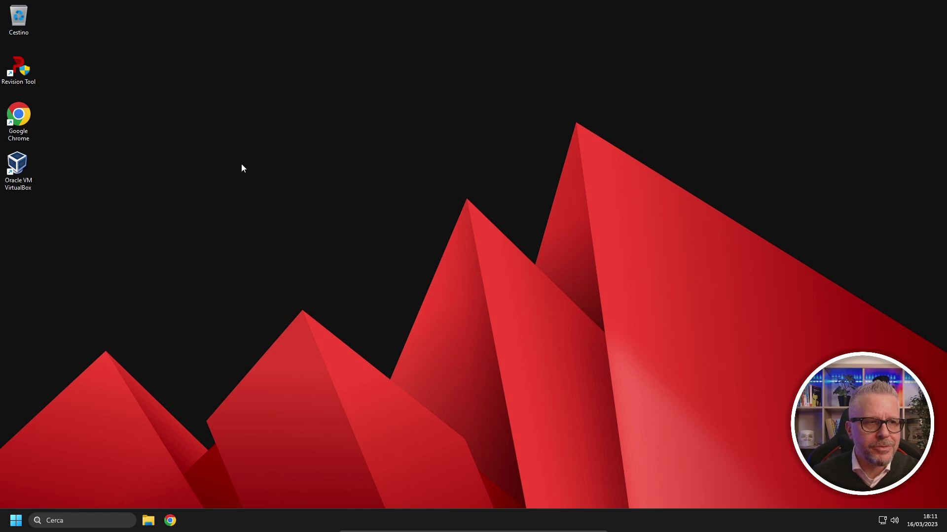
double_click(22, 116)
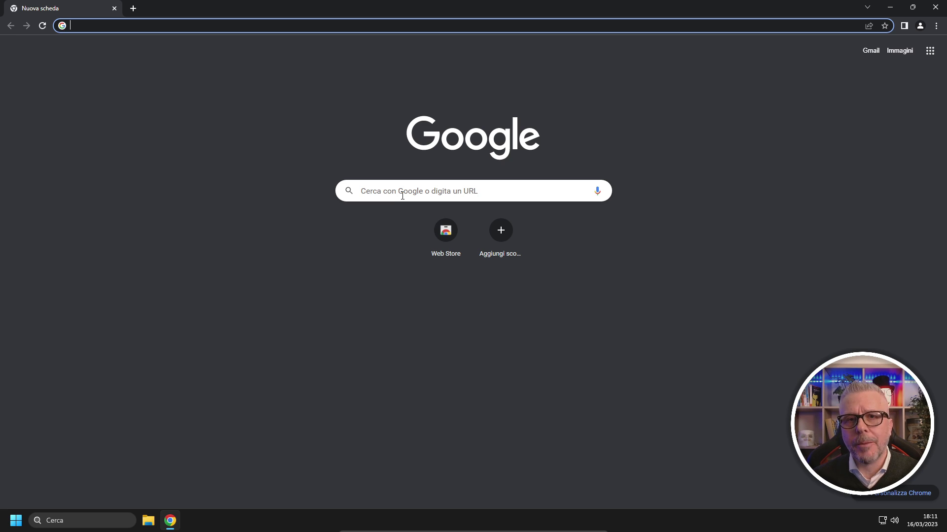
Google 'download mac os big sur vmdk' and open the first TechRechard article.
type("downloa")
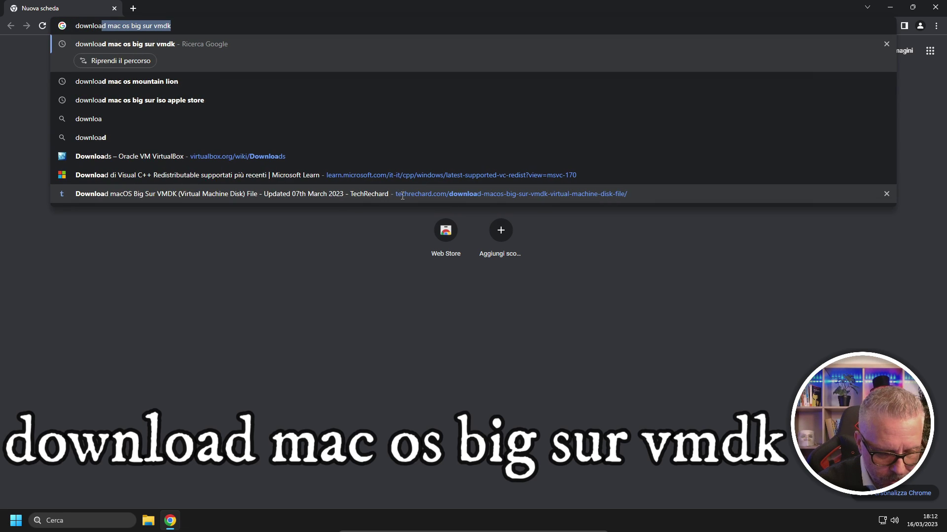
type("d mac os big su")
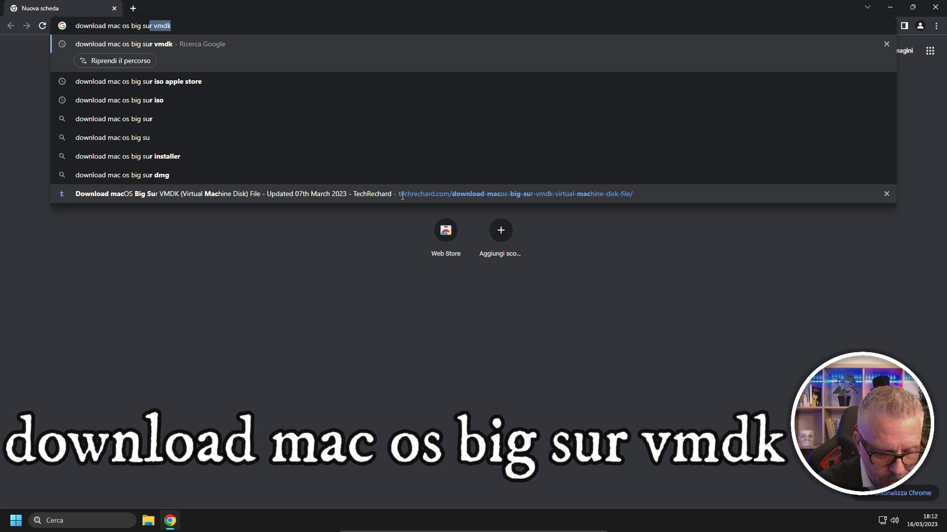
type("r vmdk")
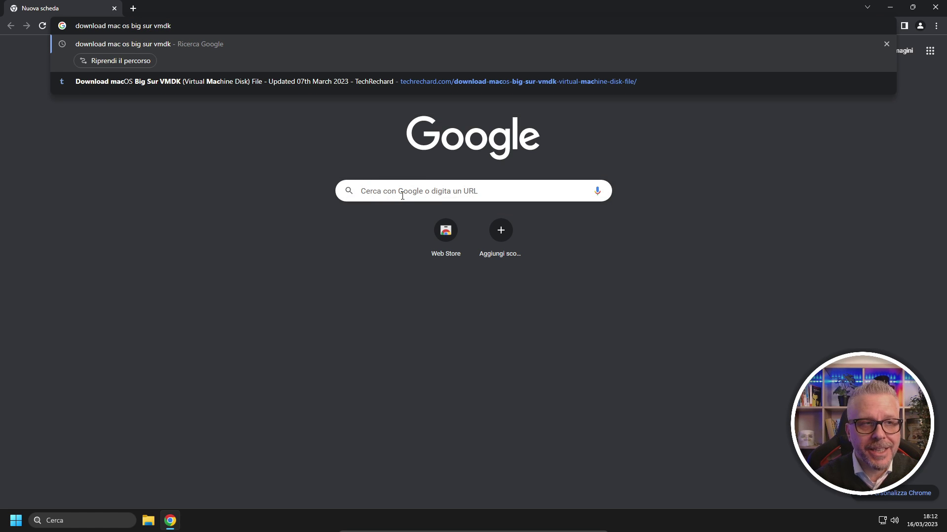
key("Return")
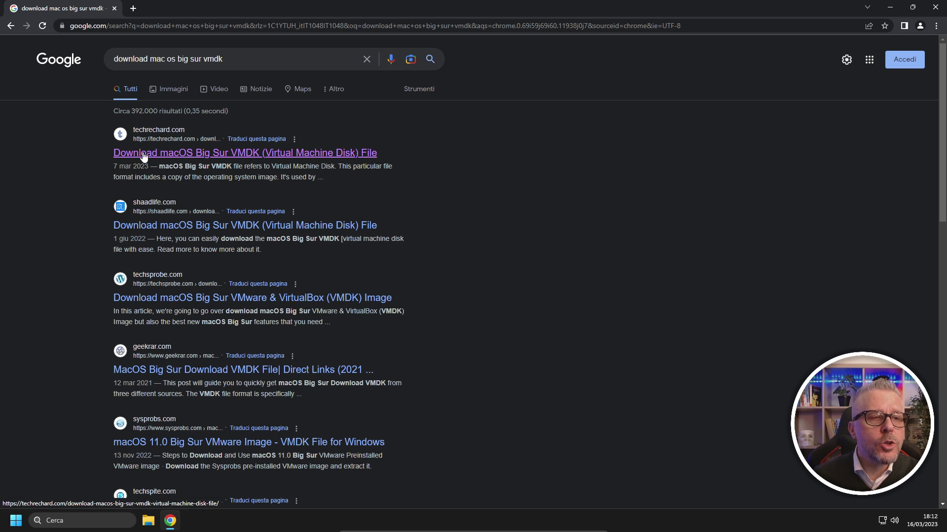
left_click(225, 157)
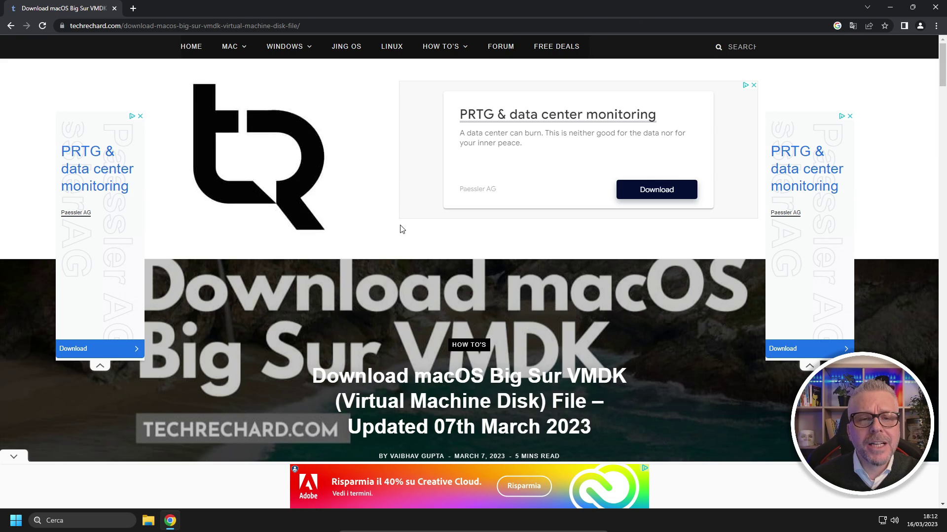
Open the article's MEGA.NZ link for the Big Sur VMDK and dismiss the quota-exceeded notice.
scroll(401, 229, "down", 12)
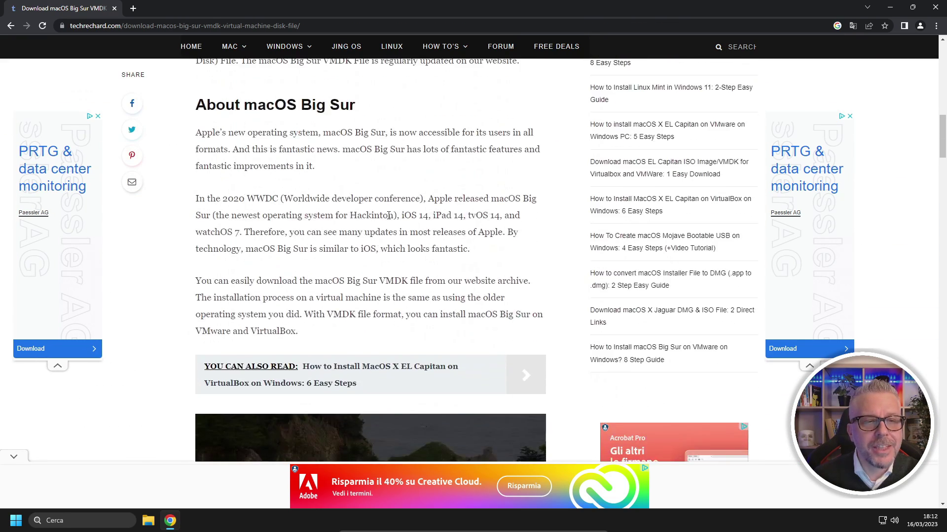
scroll(389, 215, "down", 12)
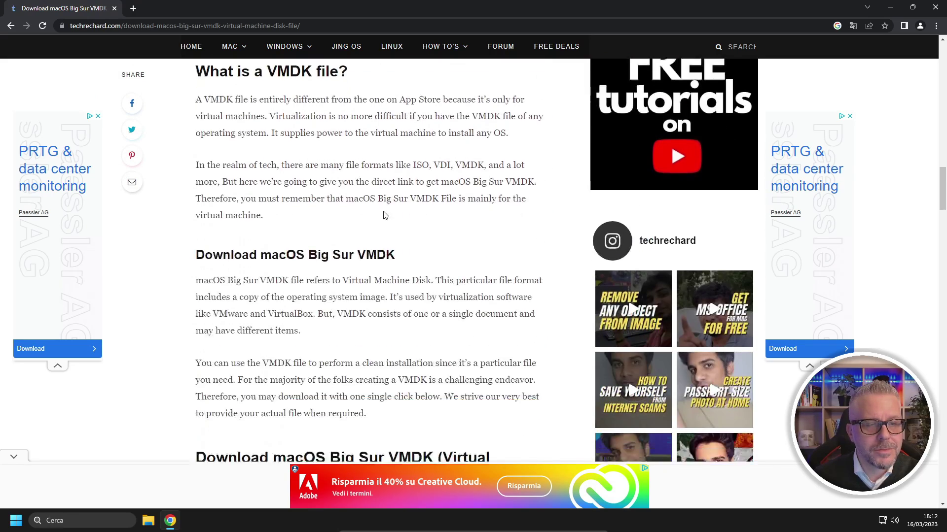
scroll(385, 215, "down", 10)
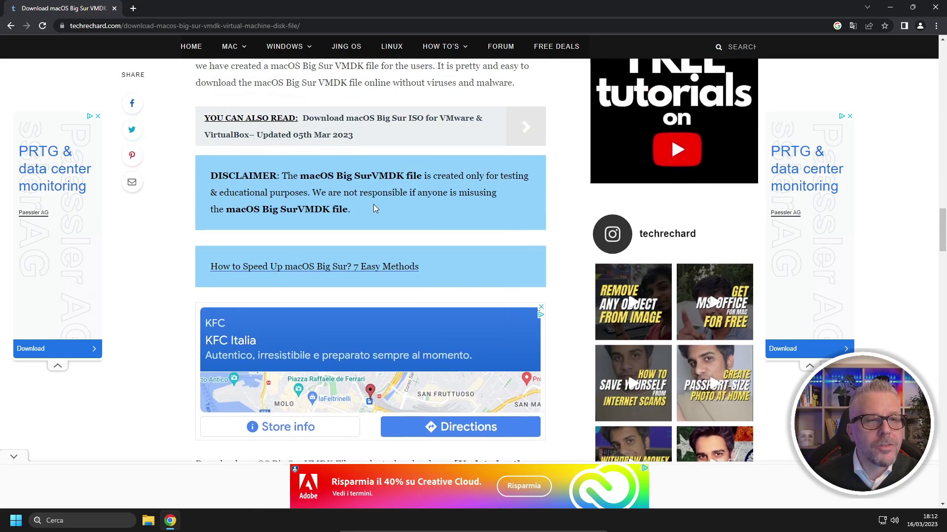
scroll(361, 221, "down", 5)
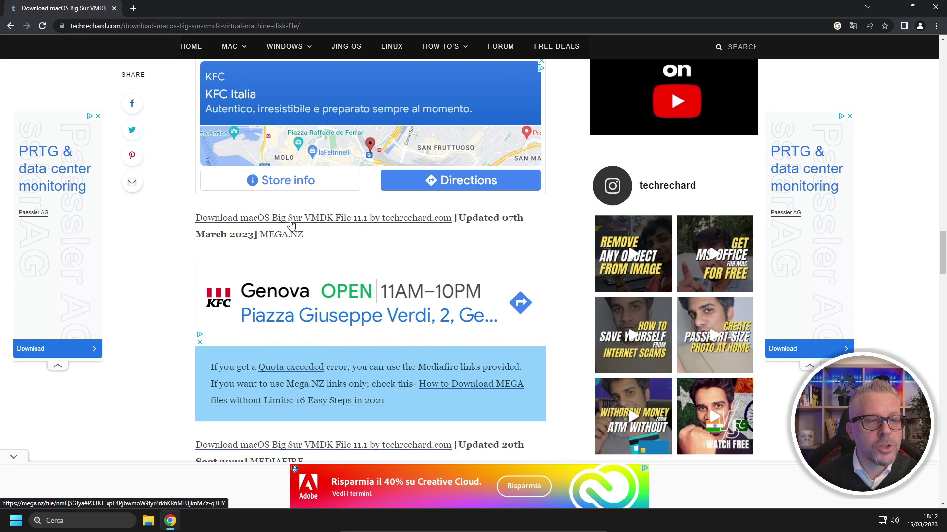
left_click(371, 221)
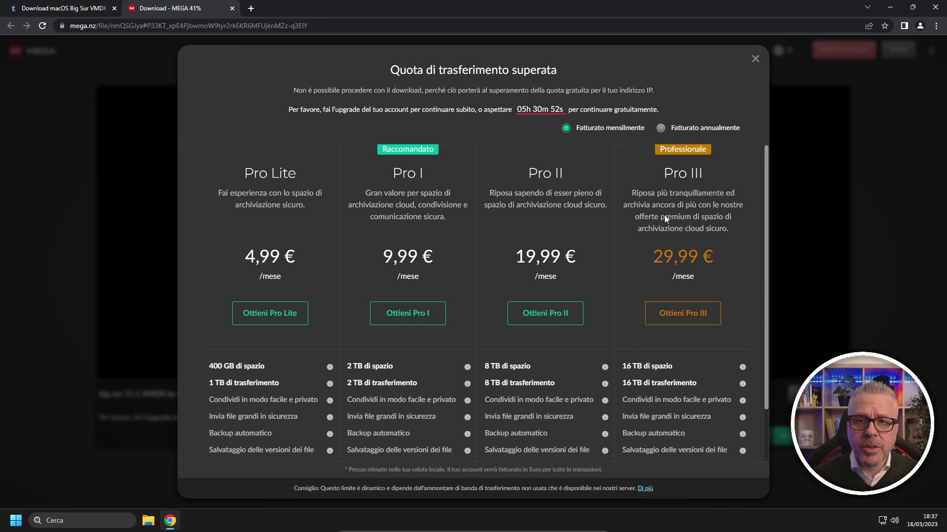
left_click(755, 61)
Return to the TechRechard article and start the 12.07 GB VMDK download from MediaFire.
left_click(57, 8)
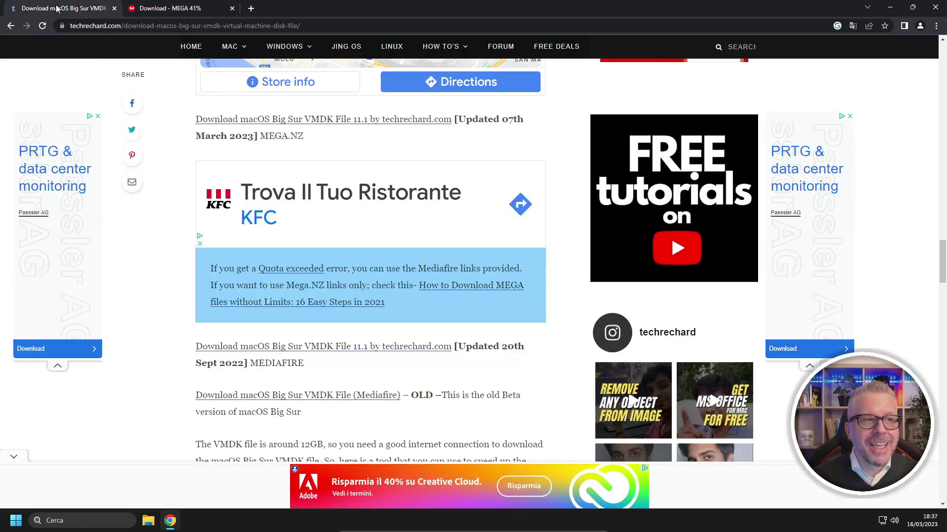
scroll(321, 309, "down", 1)
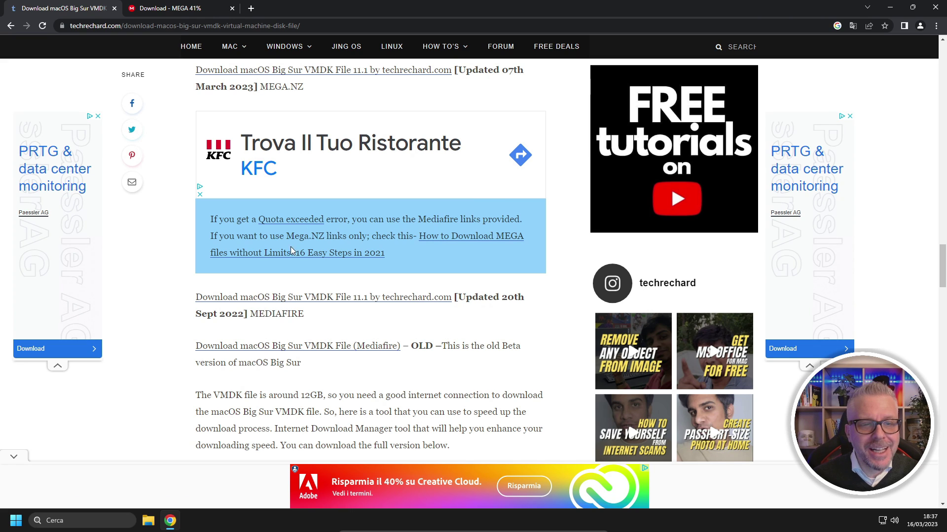
left_click(293, 298)
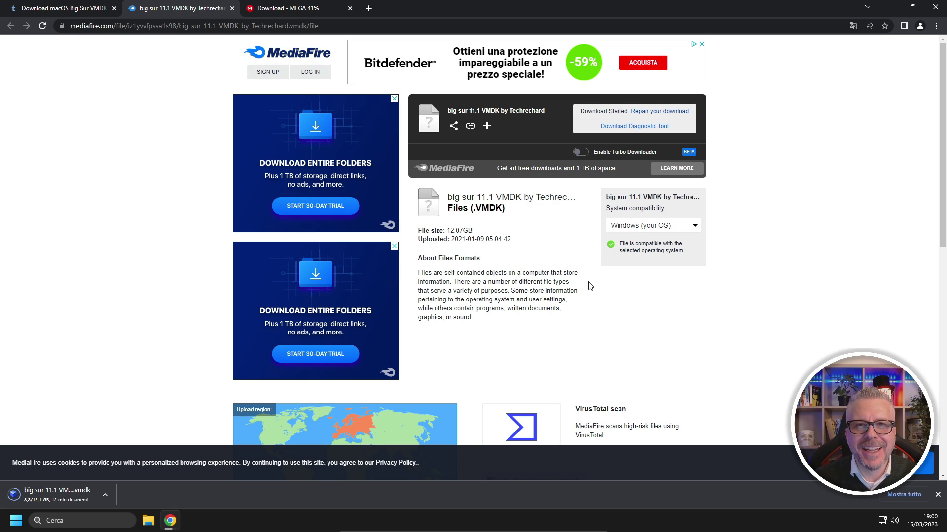
Minimize Chrome and launch Oracle VM VirtualBox from the Windows desktop shortcut.
left_click(891, 7)
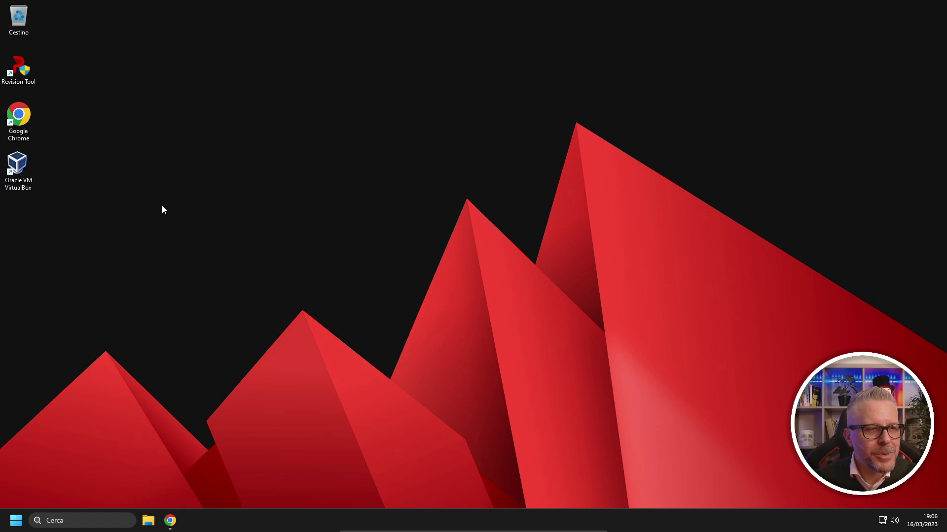
double_click(17, 169)
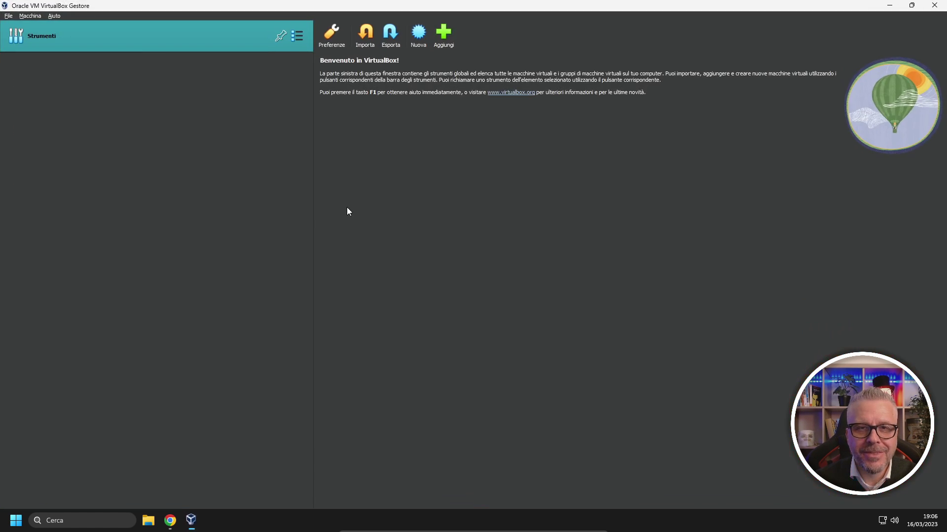
Create a new VM named 'Mac OS Big Sur' of type Mac OS X (64-bit).
left_click(423, 38)
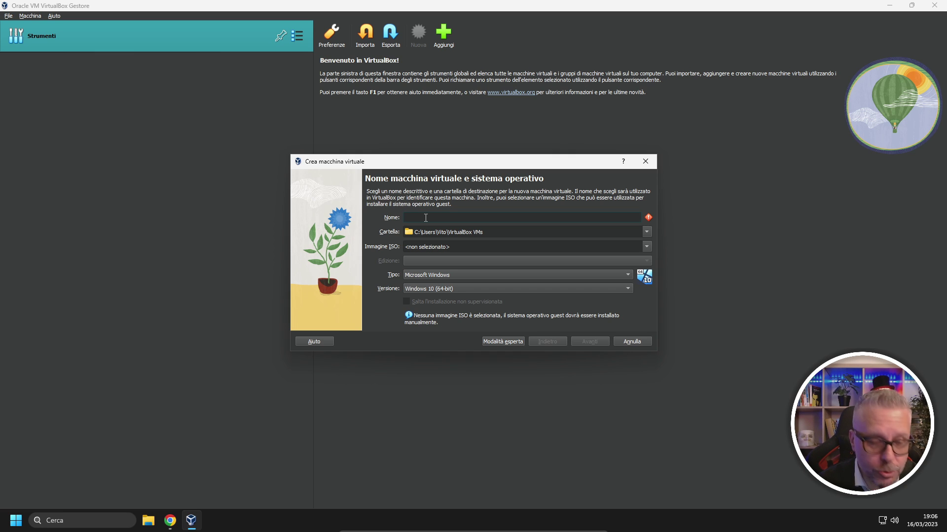
type("Mac OS ")
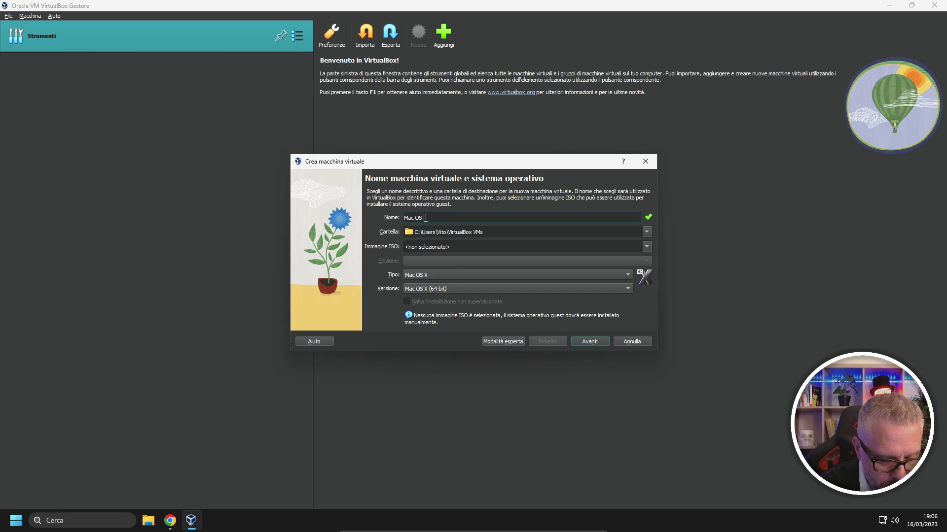
type("Eig Sur")
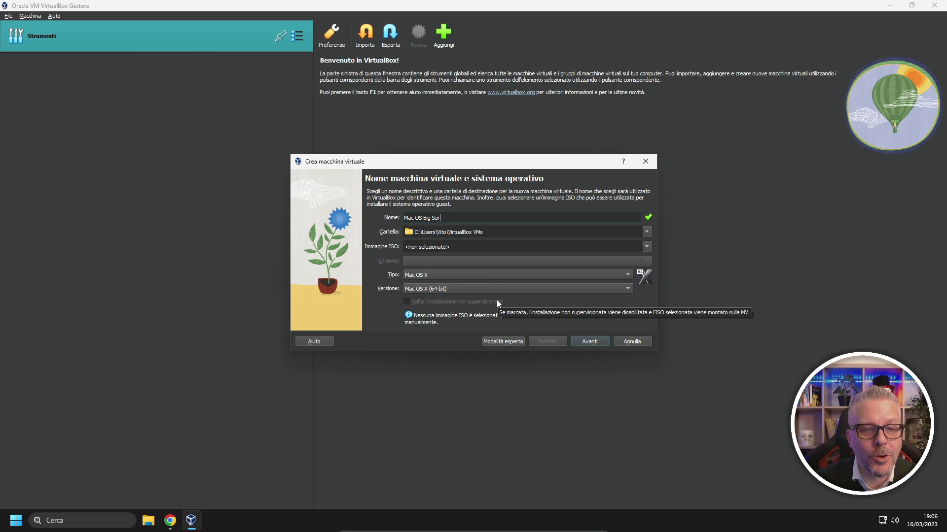
left_click(593, 343)
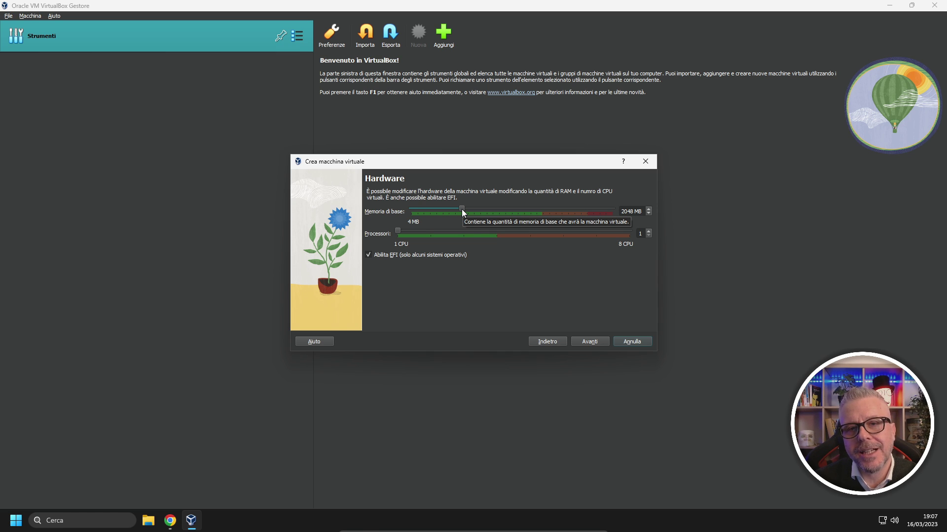
Give the VM 4096 MB of base memory and 4 CPUs.
left_click_drag(461, 209, 512, 212)
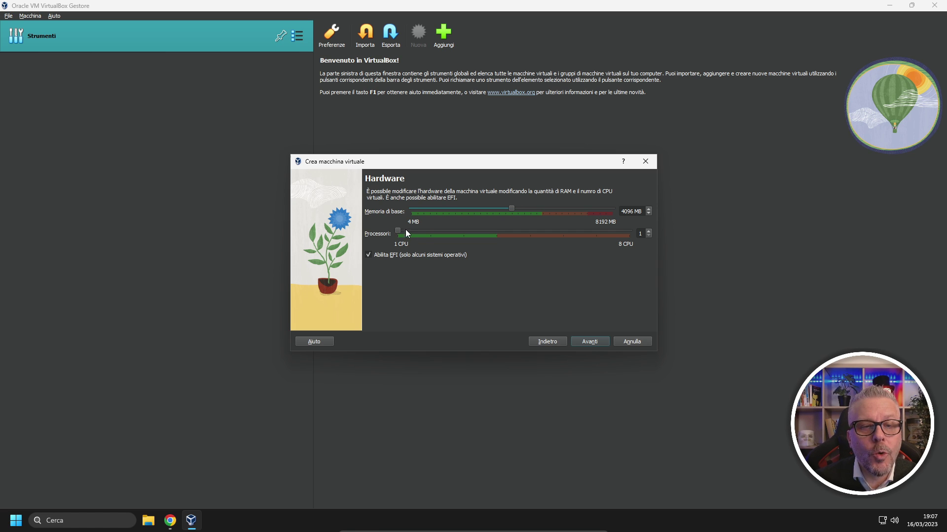
left_click_drag(434, 231, 476, 234)
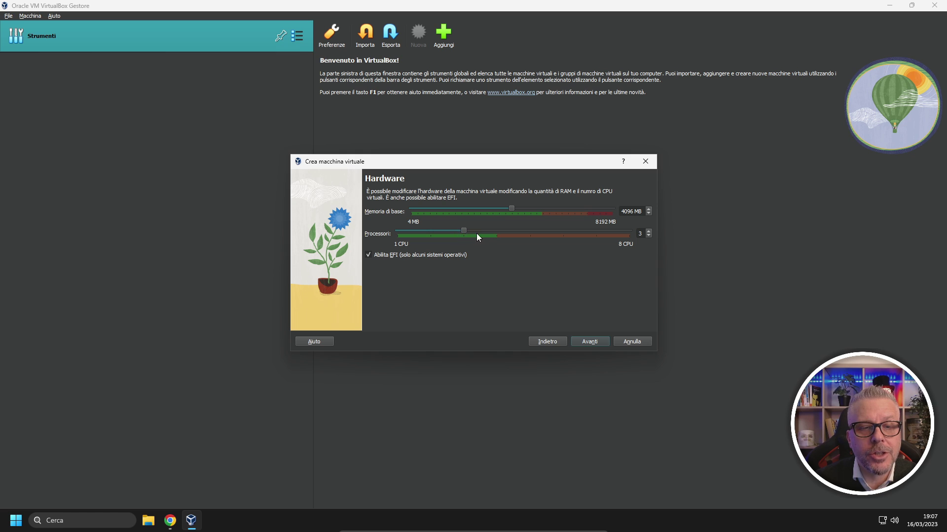
left_click(590, 342)
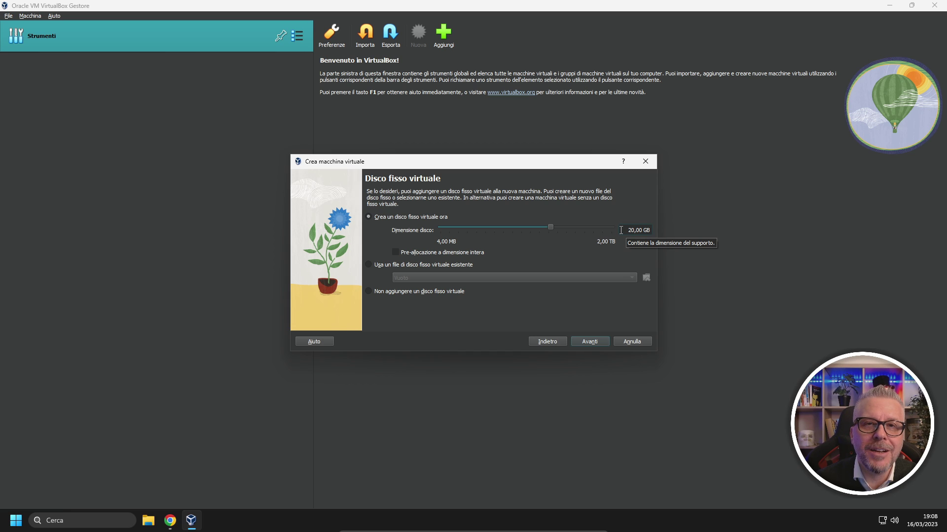
Set a 100 GB virtual disk, finish the wizard, and return to the MediaFire download page.
left_click_drag(621, 230, 633, 233)
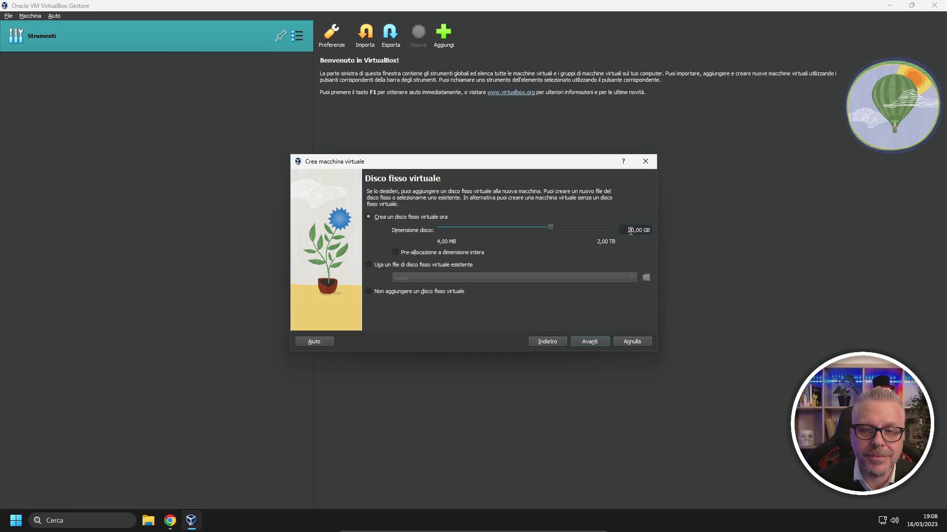
type("100")
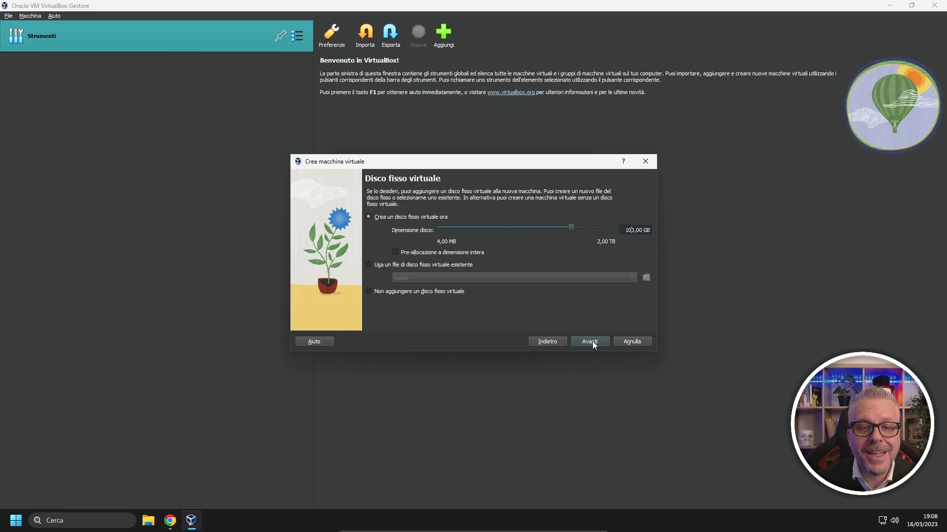
left_click(593, 342)
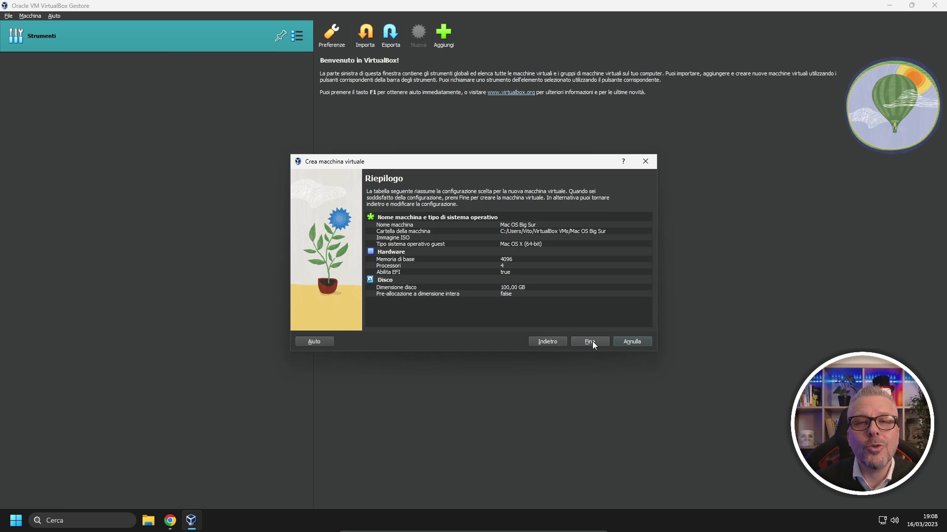
left_click(592, 341)
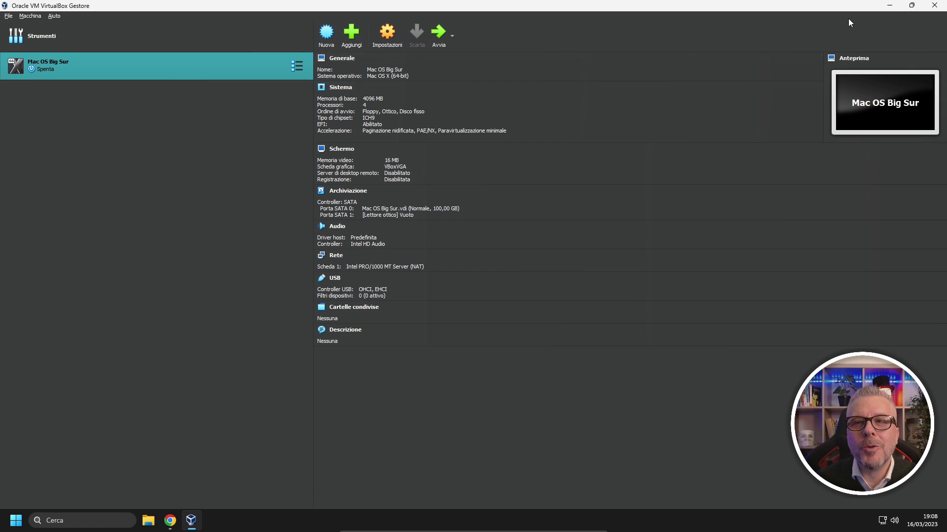
left_click(890, 6)
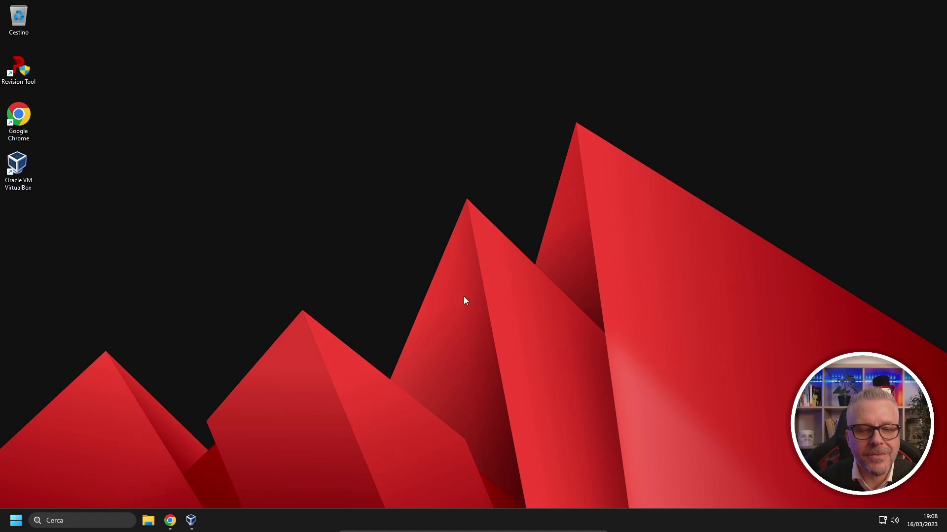
left_click(209, 348)
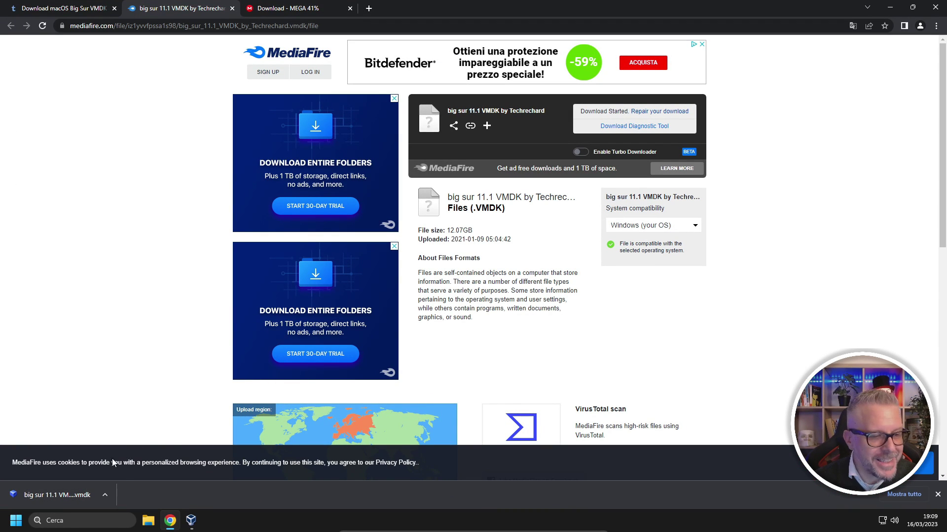
Reveal the downloaded Big Sur VMDK in Downloads, close Chrome, and open the VM's context menu.
left_click(104, 496)
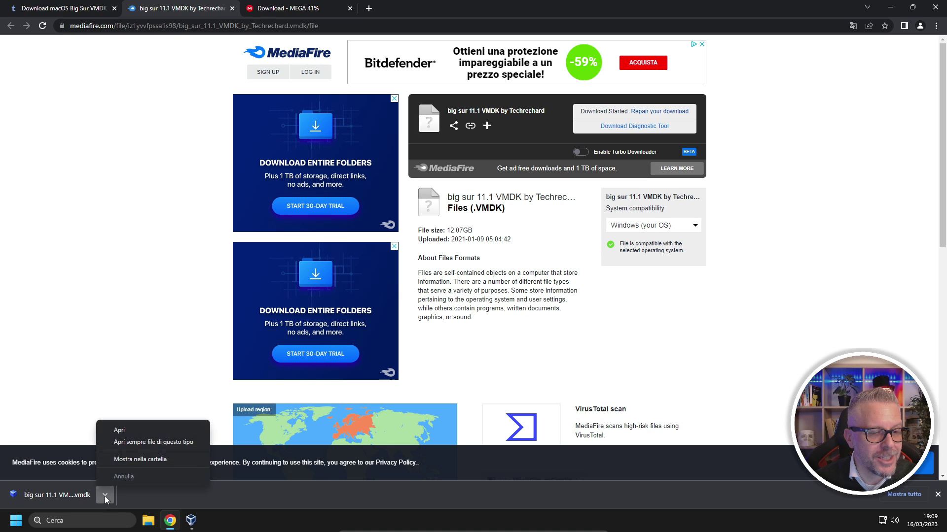
left_click(143, 461)
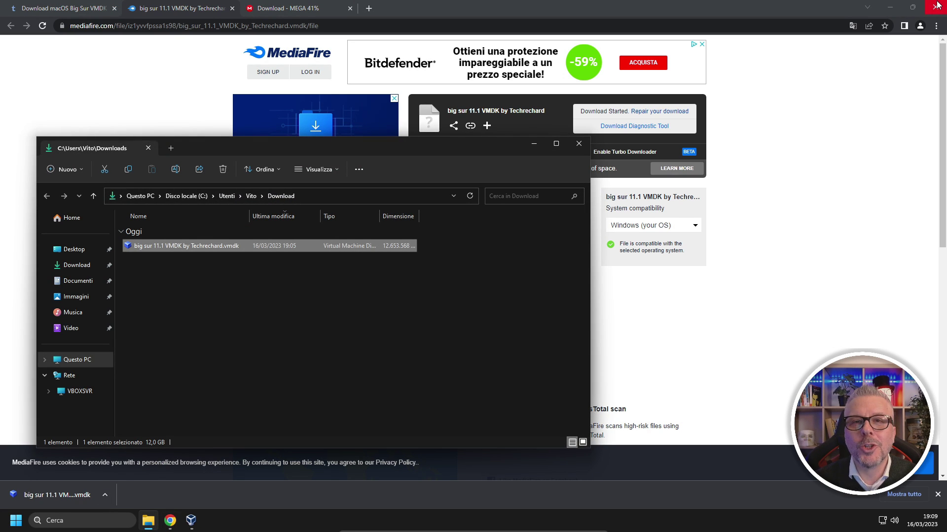
left_click(937, 8)
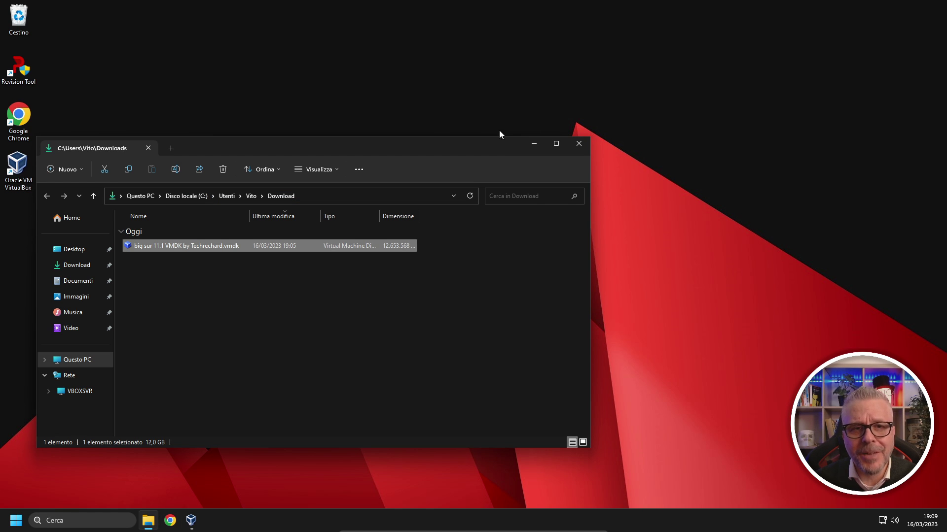
left_click_drag(451, 146, 649, 141)
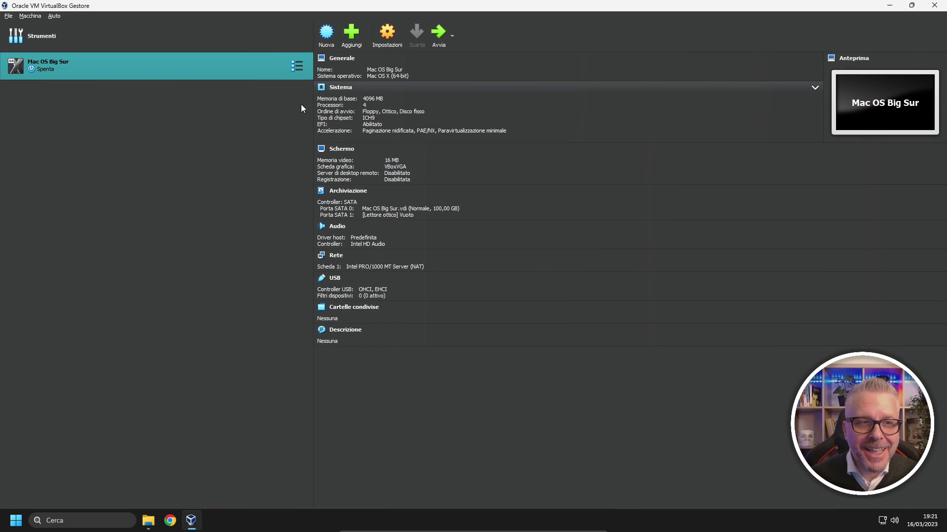
right_click(67, 70)
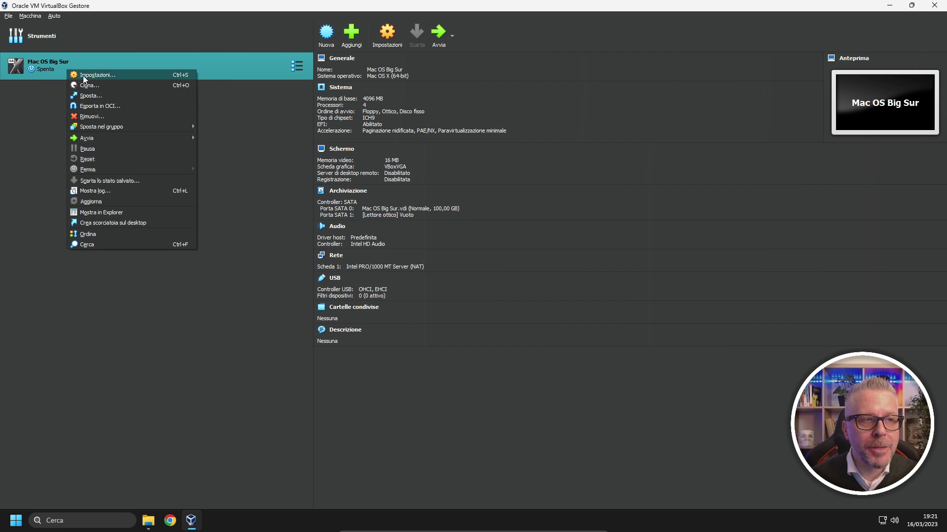
In the VM settings, set video memory to 128 MB and add a SATA controller attachment.
left_click(109, 79)
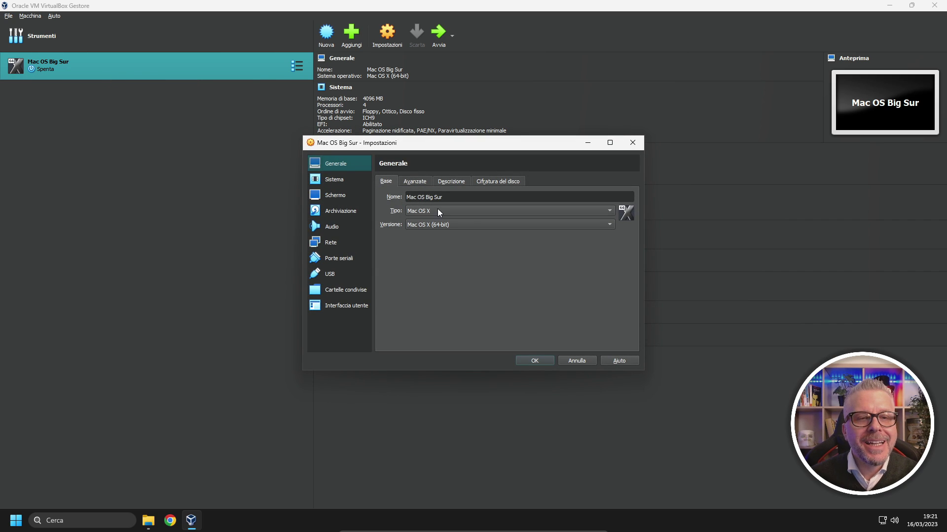
left_click(338, 197)
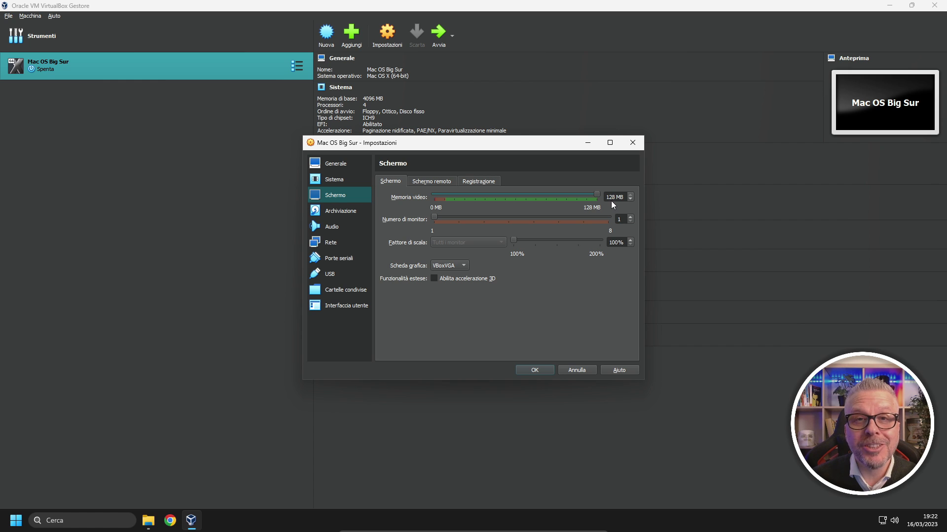
left_click(322, 212)
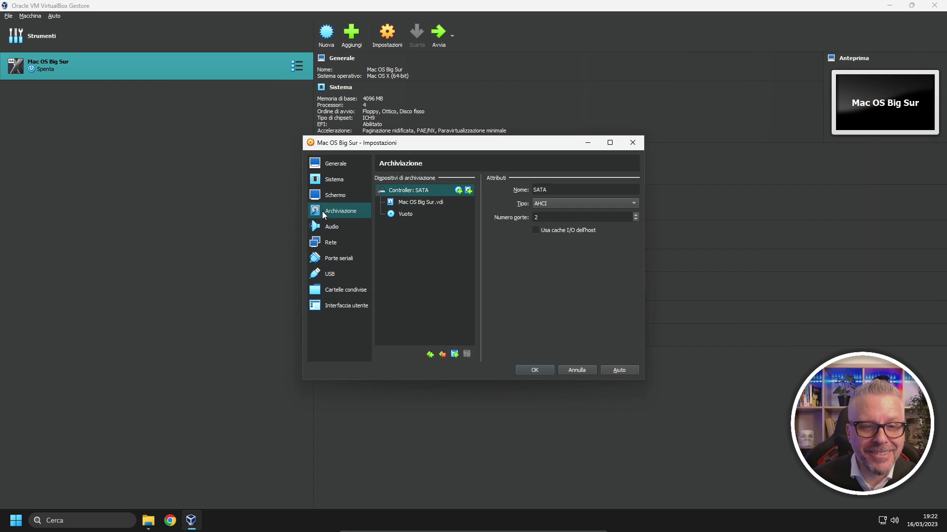
left_click(454, 355)
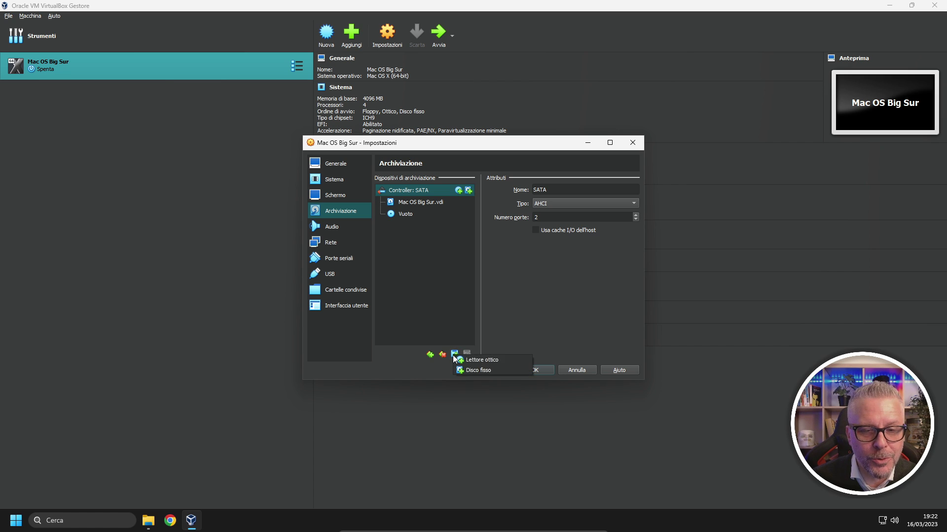
Attach 'big sur 11.1 VMDK by Techrechard.vmdk' from Download as a SATA hard disk.
left_click(485, 372)
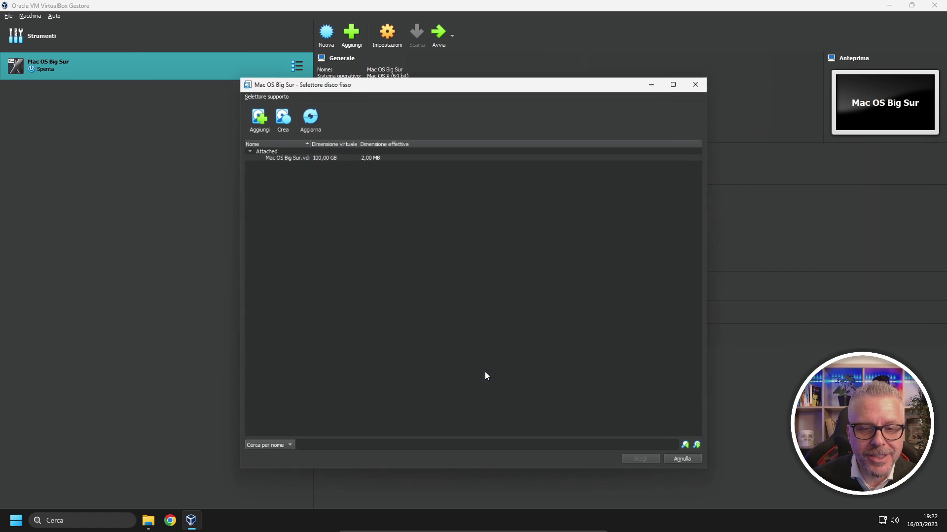
left_click(255, 114)
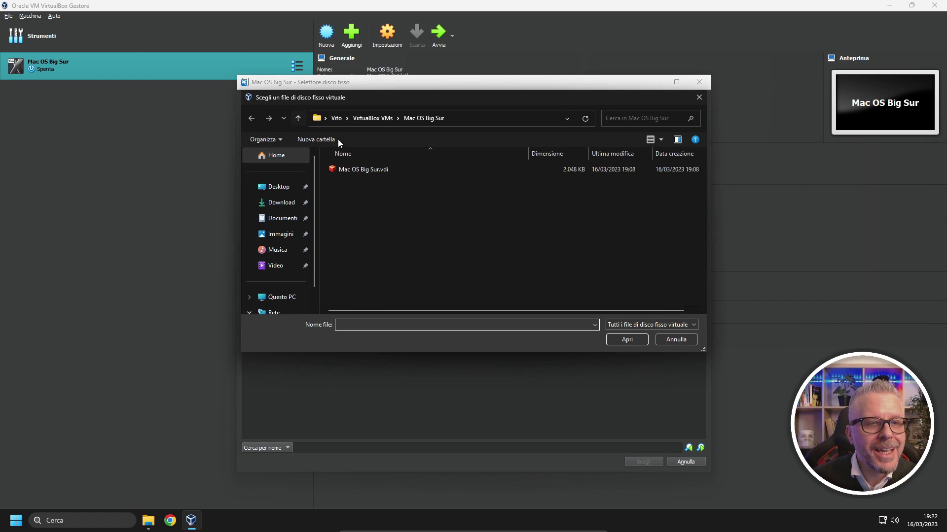
left_click(281, 204)
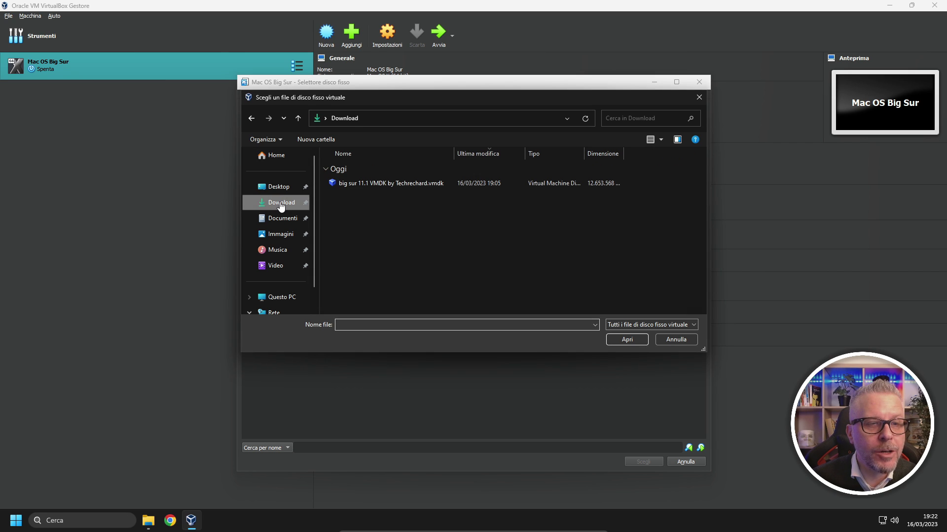
left_click(362, 185)
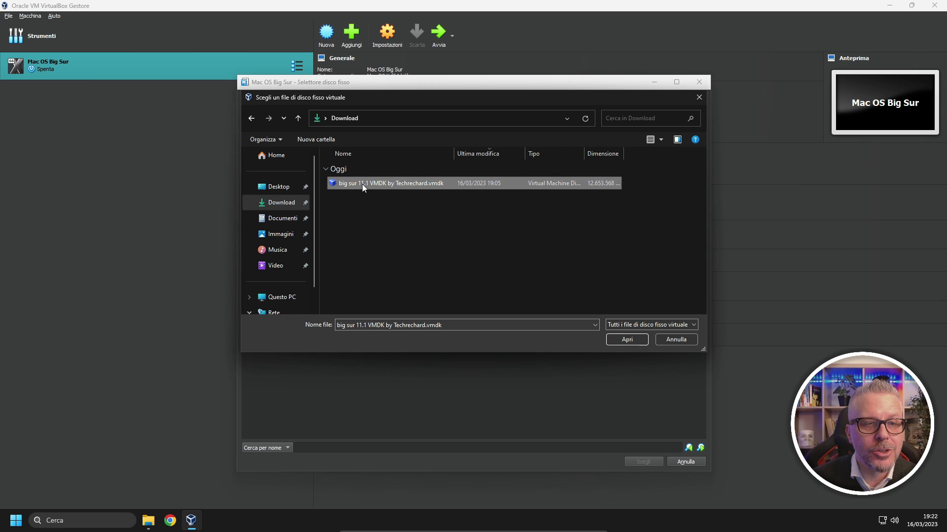
left_click(627, 340)
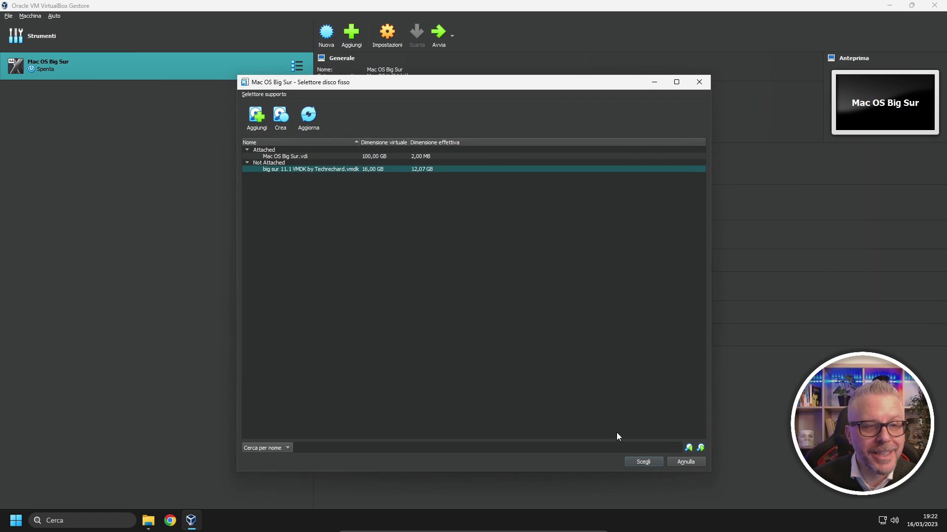
left_click(654, 461)
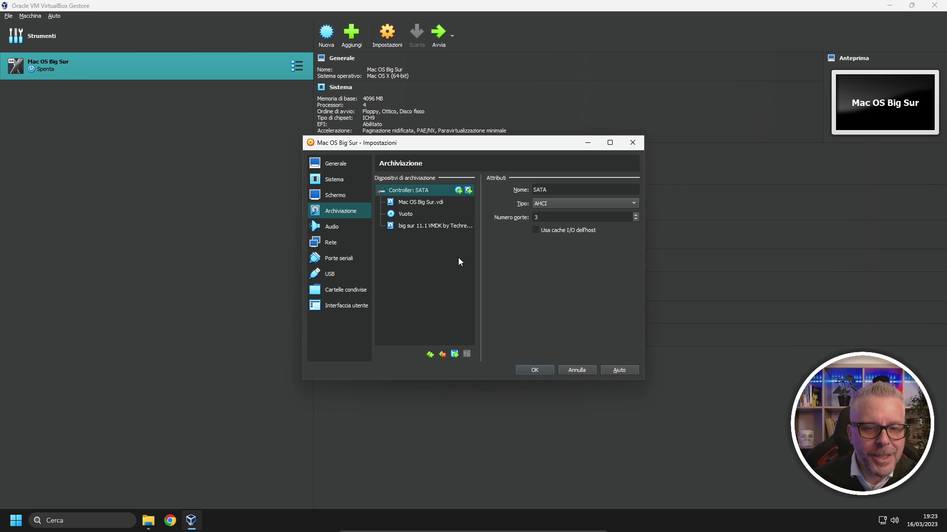
Show the USB page of the Mac OS Big Sur settings.
left_click(329, 276)
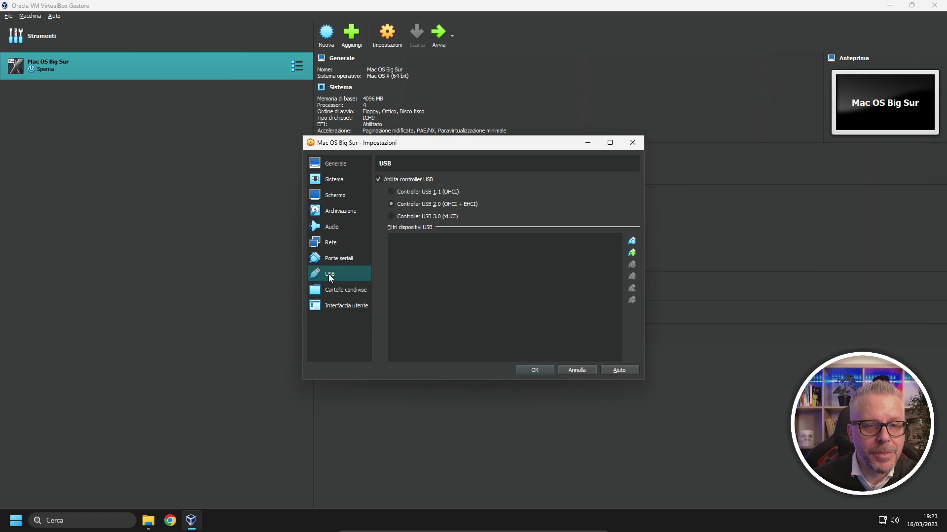
Switch the USB controller to USB 3.0 (xHCI) and save the settings.
left_click(391, 215)
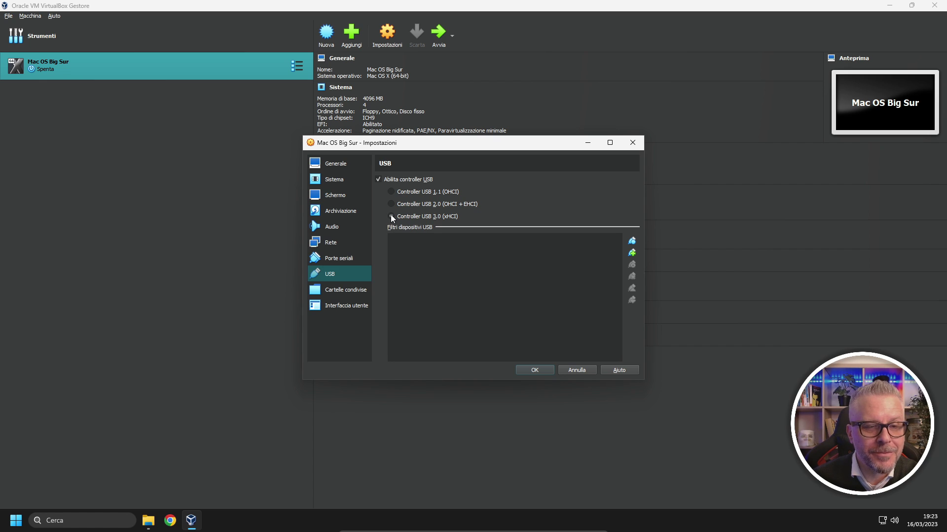
left_click(535, 370)
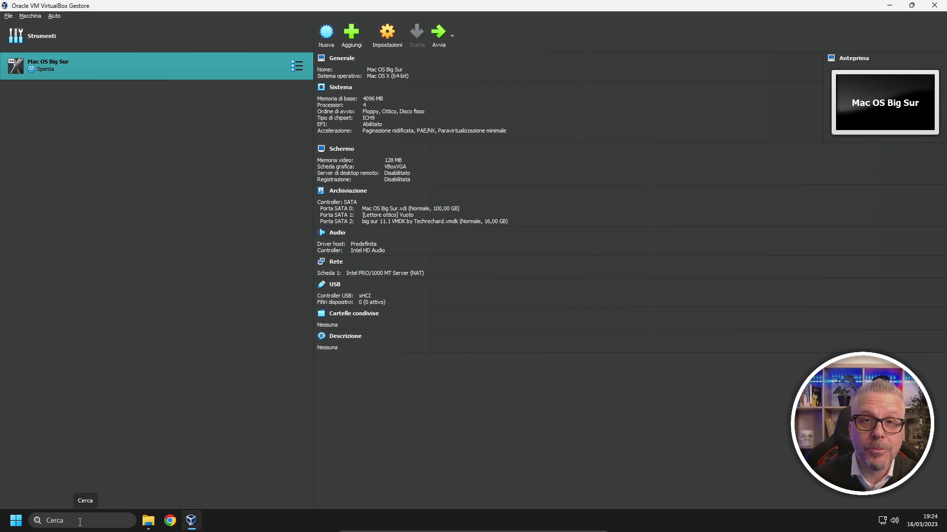
Launch Command Prompt as administrator from a cmd search, then minimise VirtualBox.
left_click(80, 521)
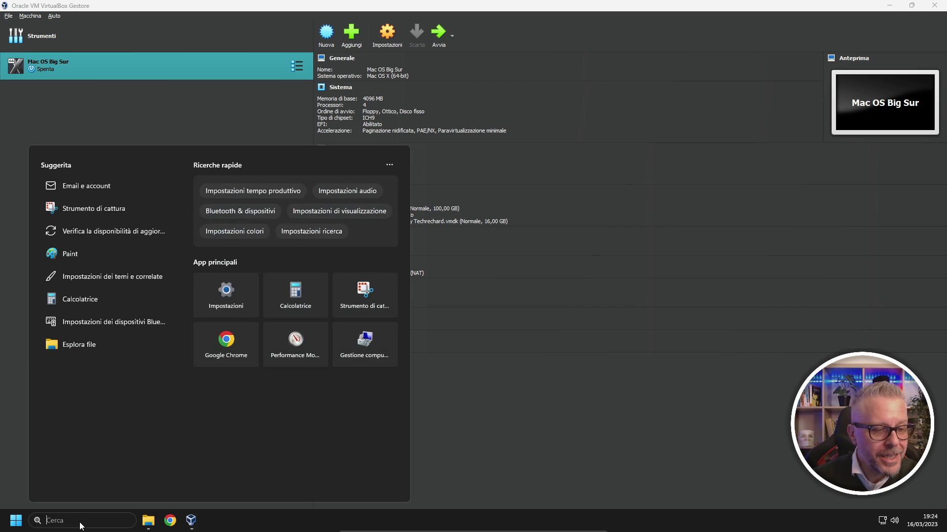
type("cmd")
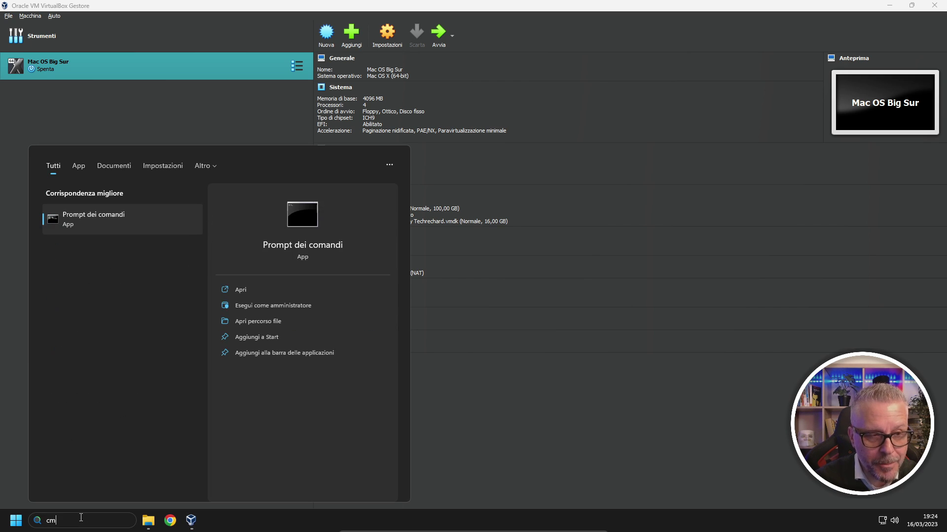
right_click(108, 217)
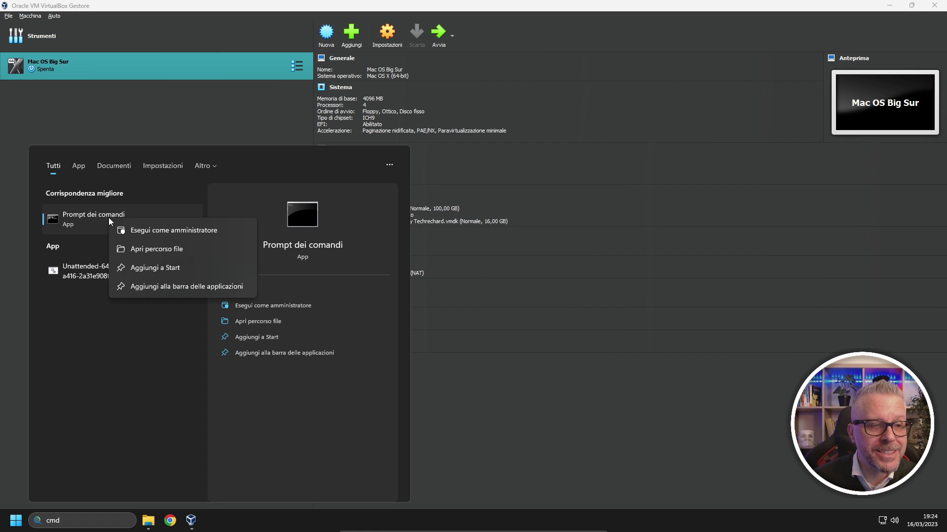
left_click(169, 231)
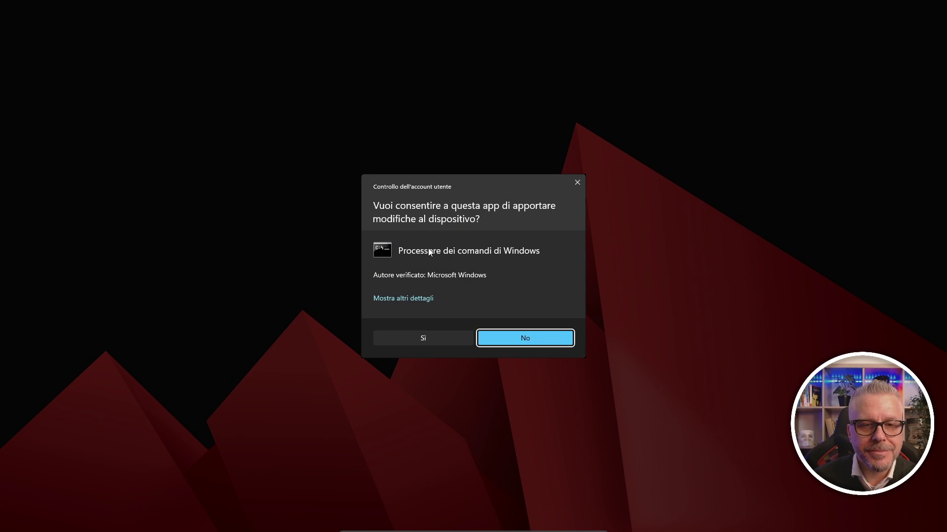
left_click(436, 338)
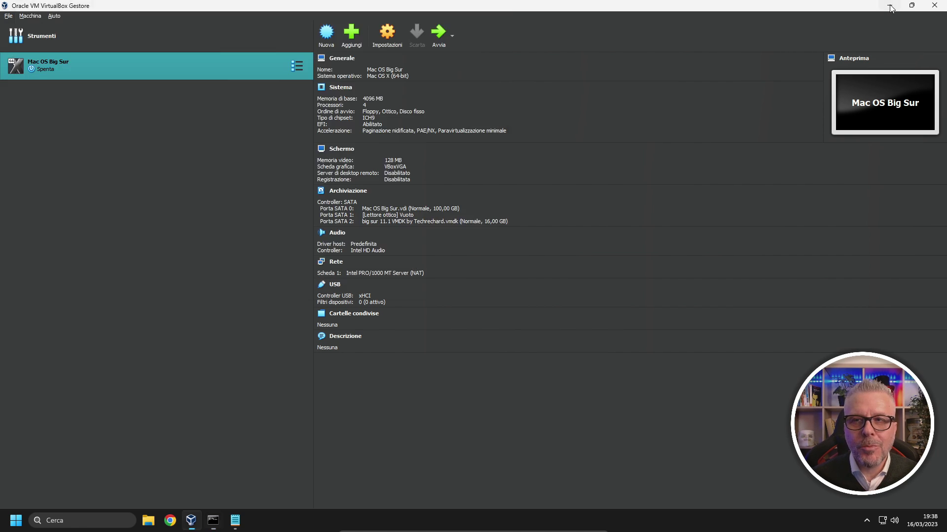
left_click(890, 8)
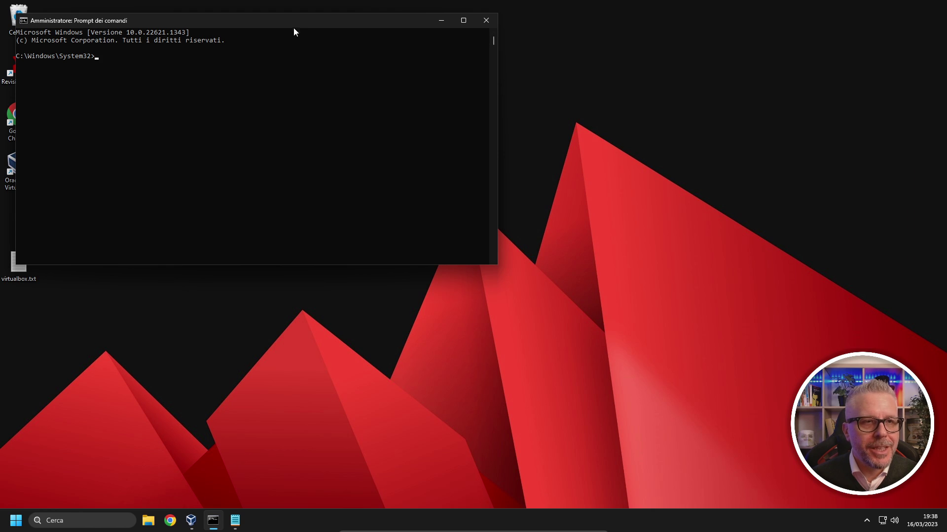
Copy all the VBoxManage command lines from virtualbox.txt, then close Notepad.
left_click_drag(279, 24, 365, 29)
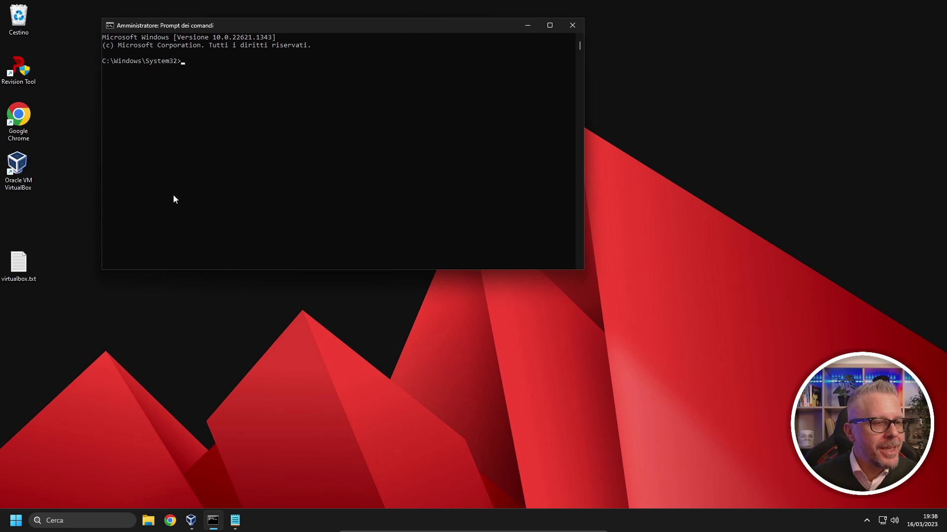
double_click(21, 271)
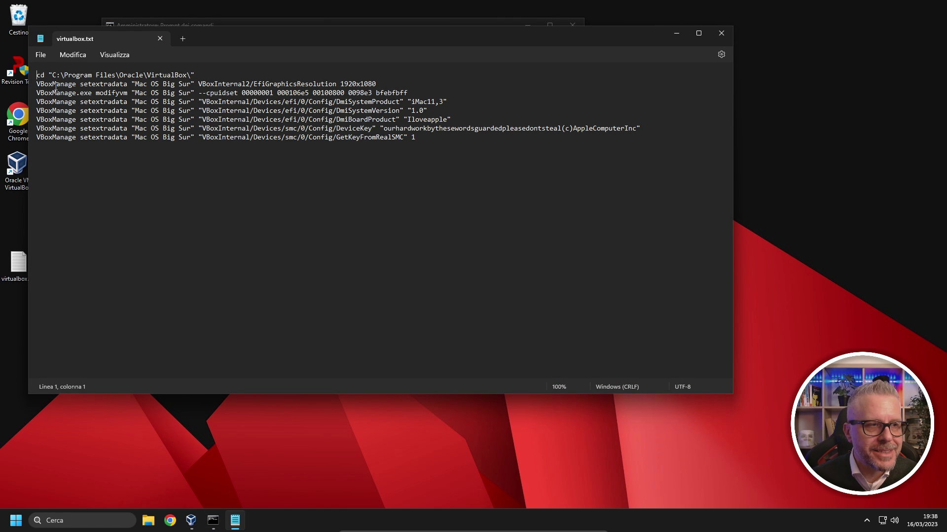
left_click_drag(36, 74, 527, 147)
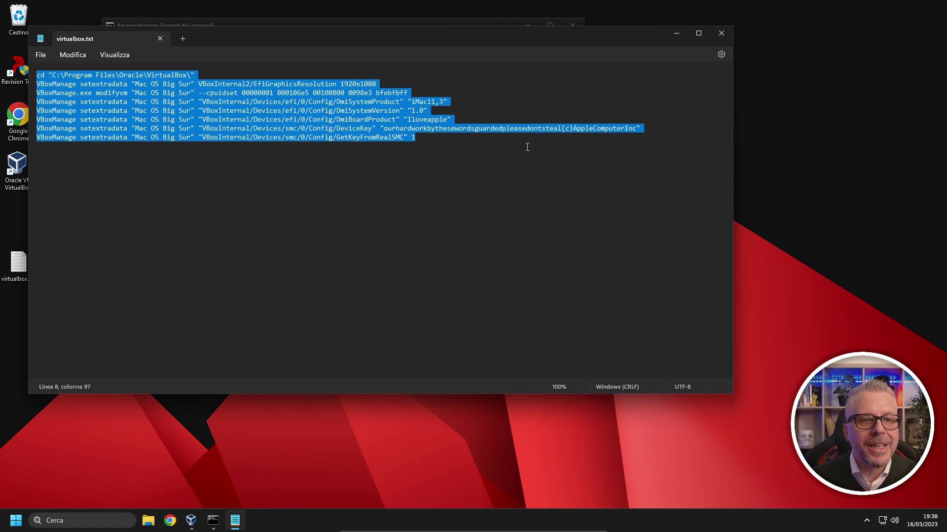
right_click(372, 128)
left_click(403, 177)
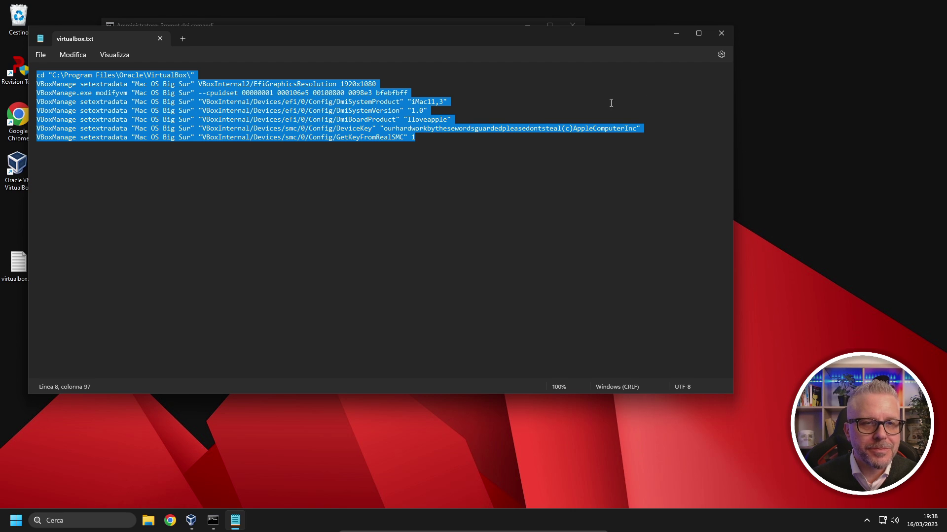
left_click(722, 34)
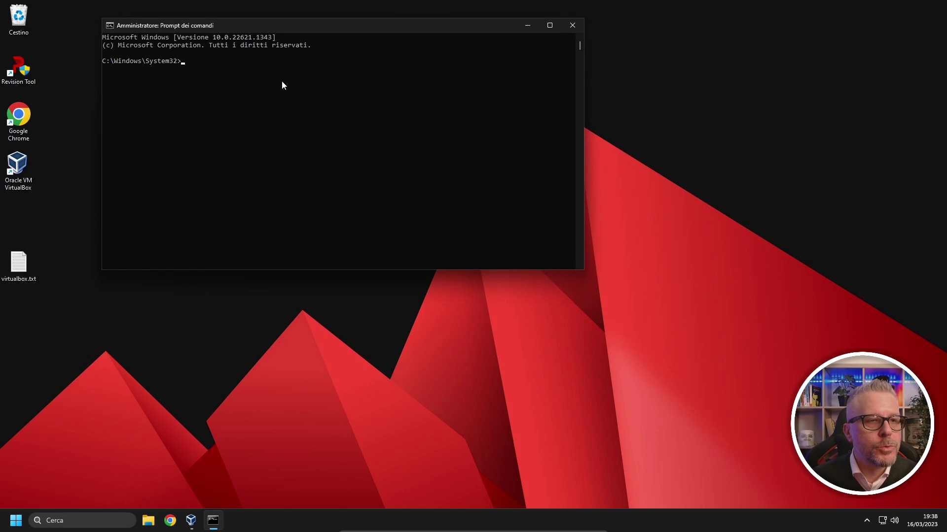
left_click(183, 65)
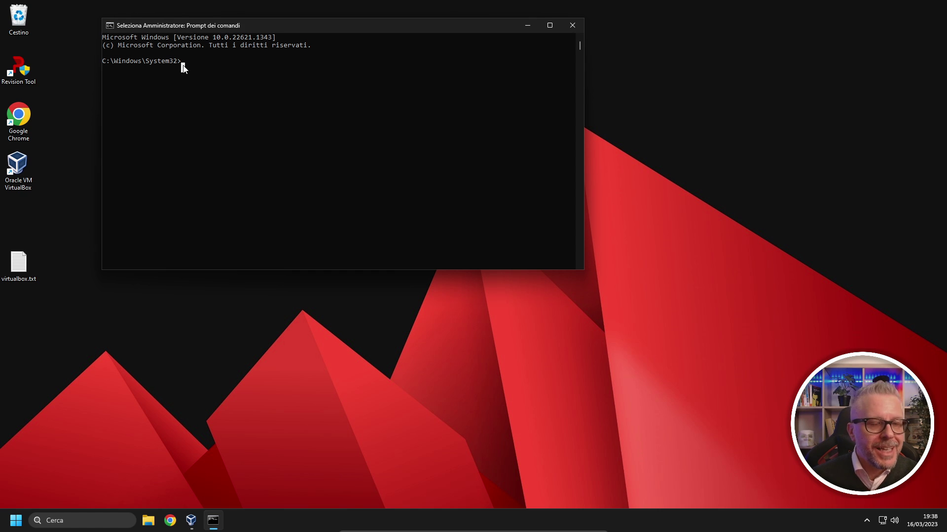
Paste and run every VBoxManage command in the Command Prompt, then reopen virtualbox.txt.
key("ctrl+v")
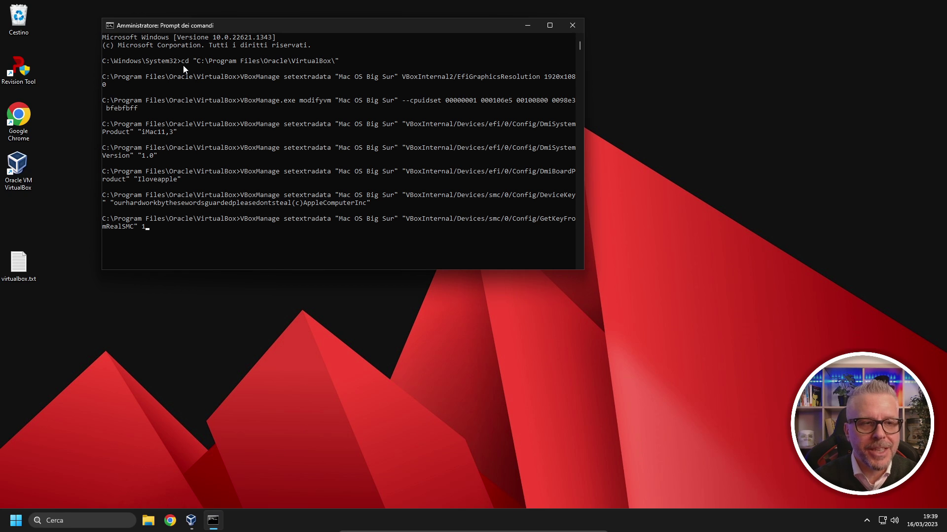
key("Return")
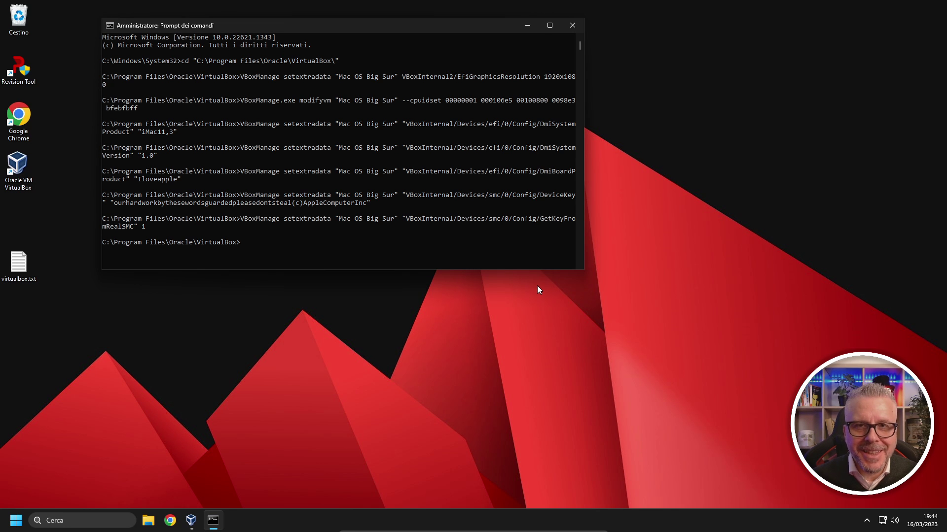
double_click(18, 263)
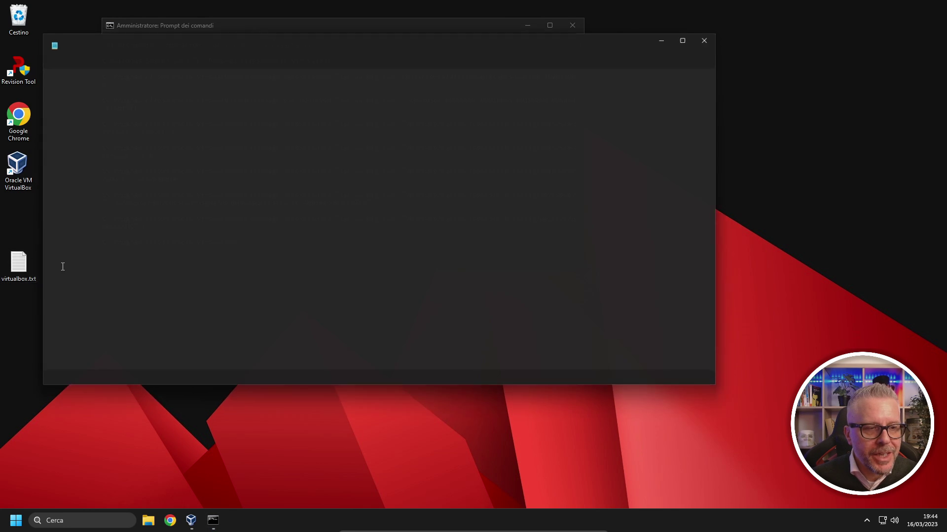
Verify the commands in virtualbox.txt use 'Mac OS Big Sur', then close it and select that VM.
left_click_drag(332, 37, 564, 145)
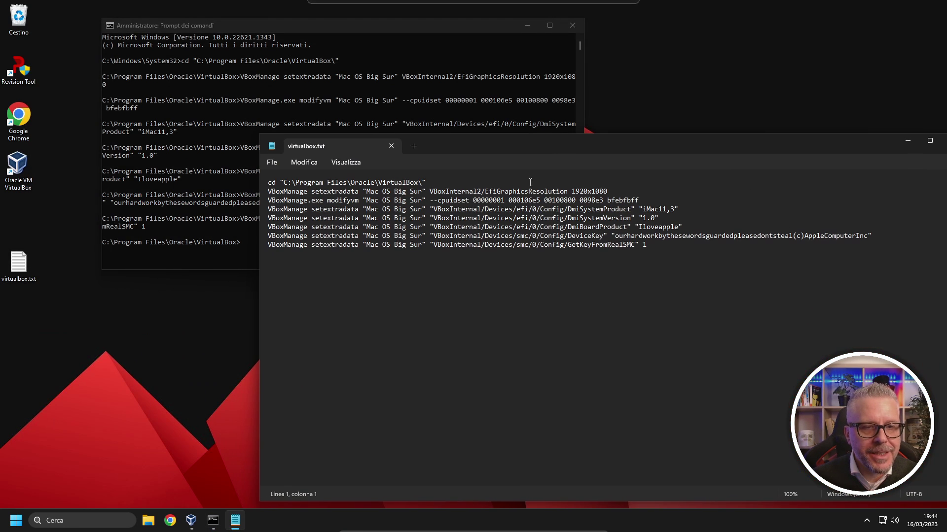
left_click_drag(366, 192, 423, 193)
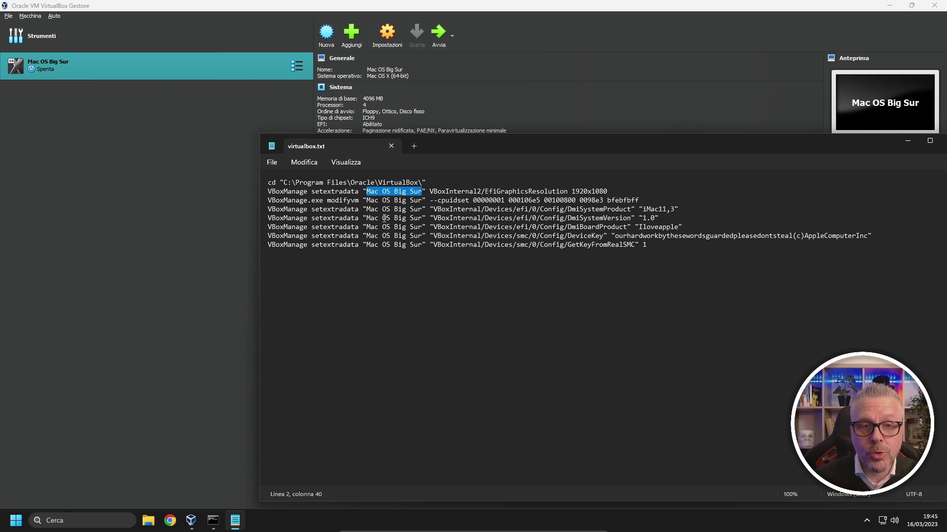
left_click_drag(365, 200, 418, 210)
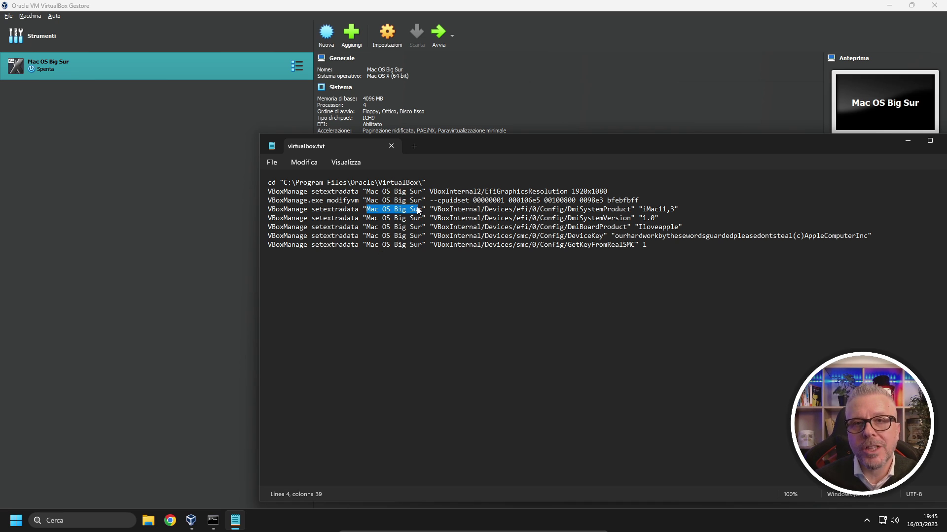
left_click_drag(890, 142, 791, 141)
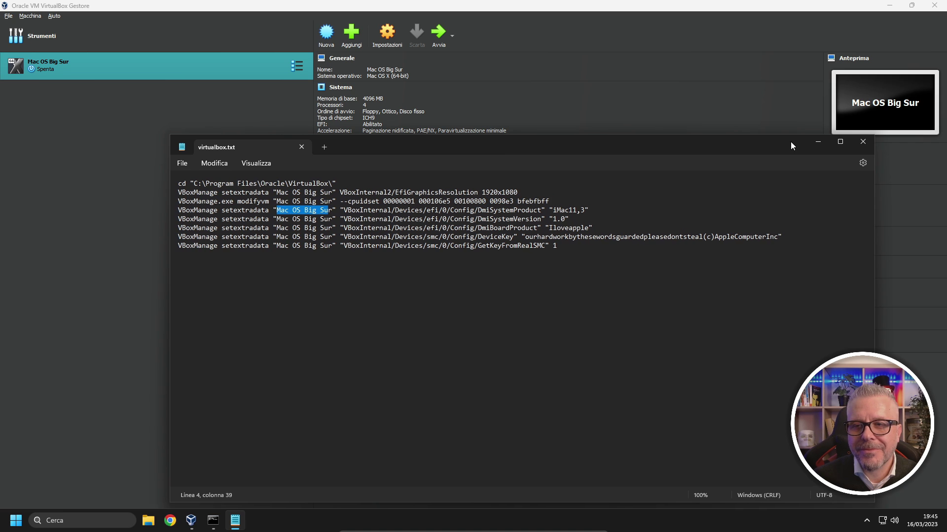
left_click(853, 143)
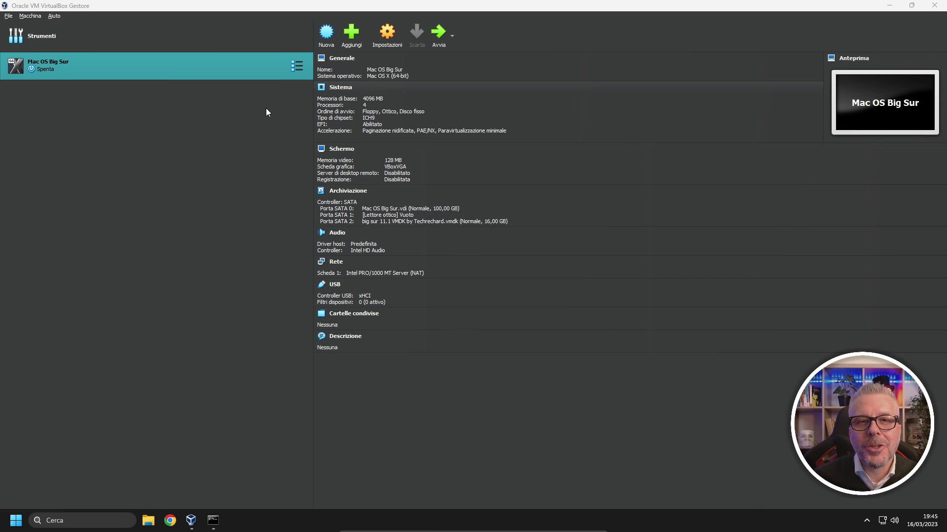
left_click(171, 67)
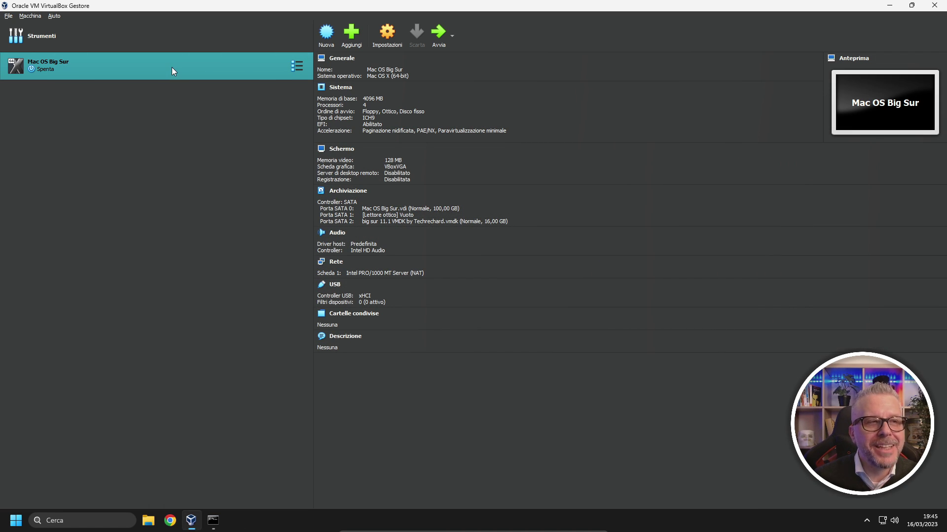
Start the Mac OS Big Sur virtual machine so it boots into macOS Recovery.
left_click(438, 35)
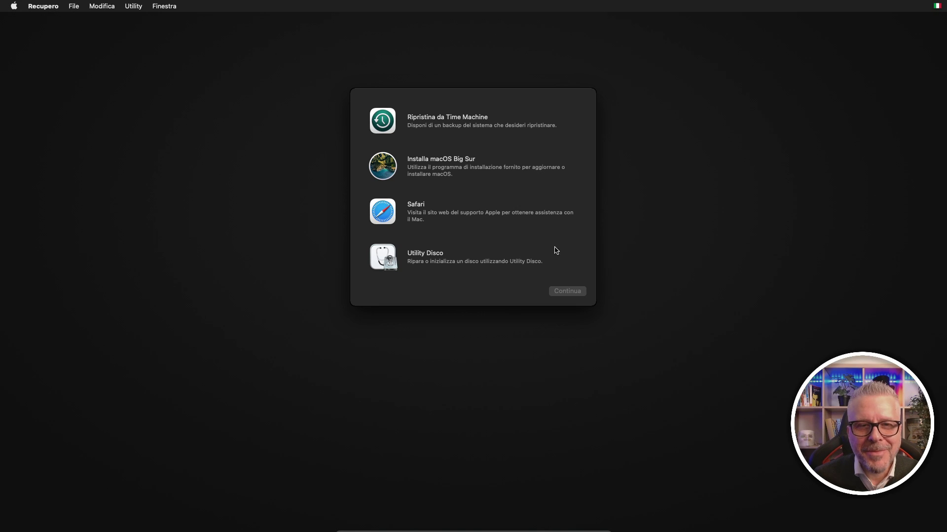
Open Utility Disco from the recovery options and select the VBOX HARDDISK Media disk.
left_click(413, 259)
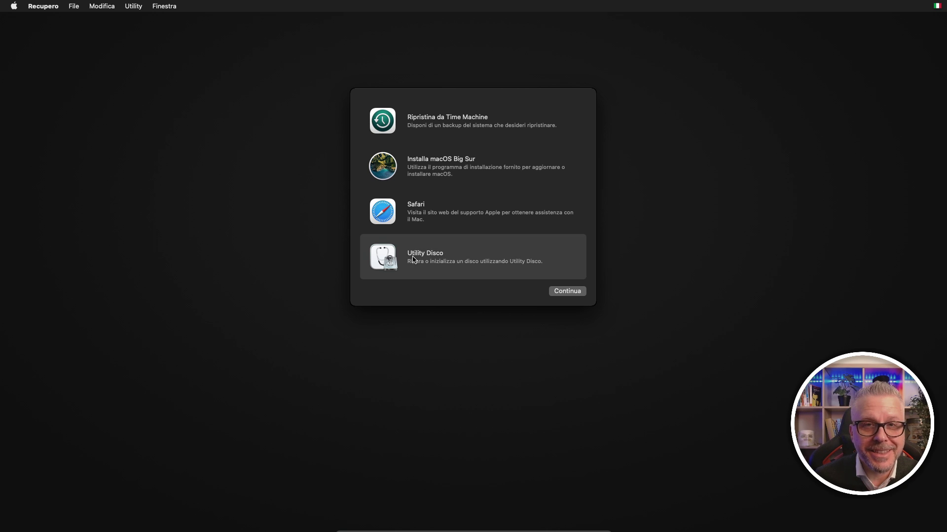
left_click(566, 292)
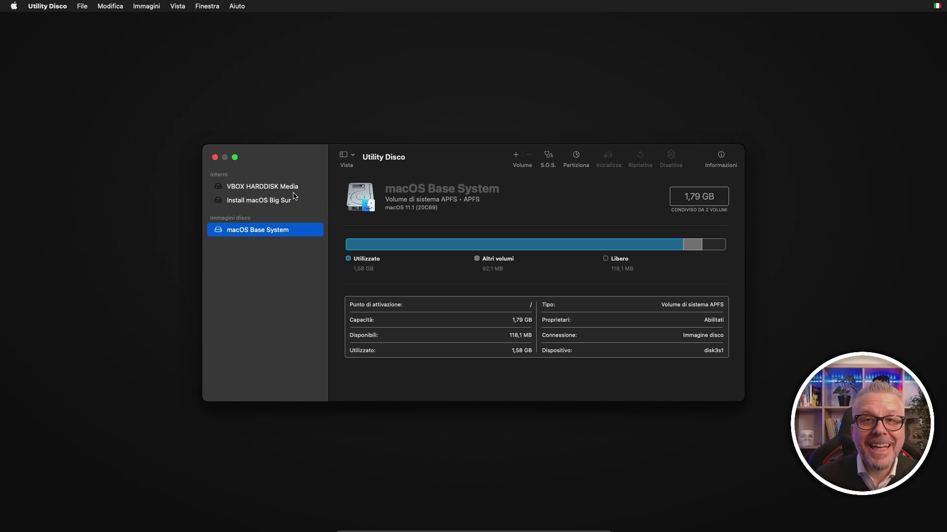
left_click(268, 190)
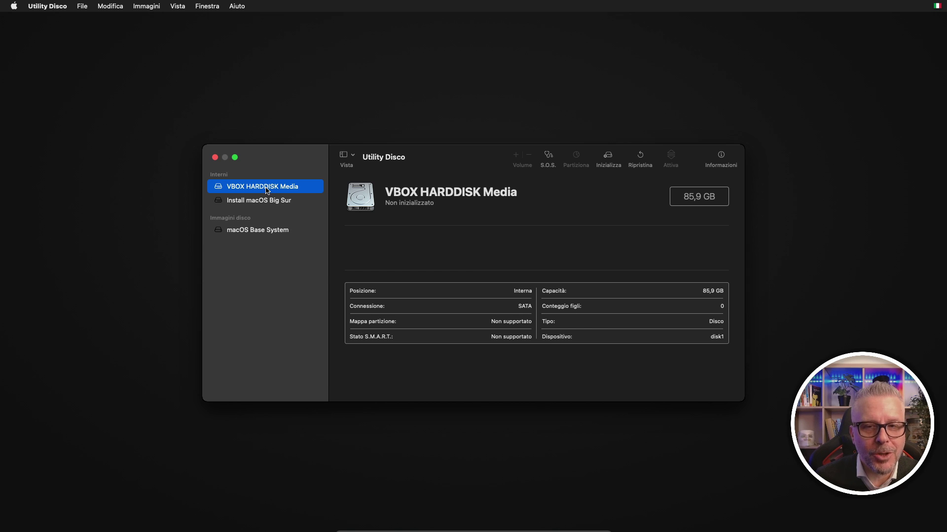
Erase VBOX HARDDISK Media as an APFS, GUID volume named 'Mac OS' and close Utility Disco.
right_click(283, 190)
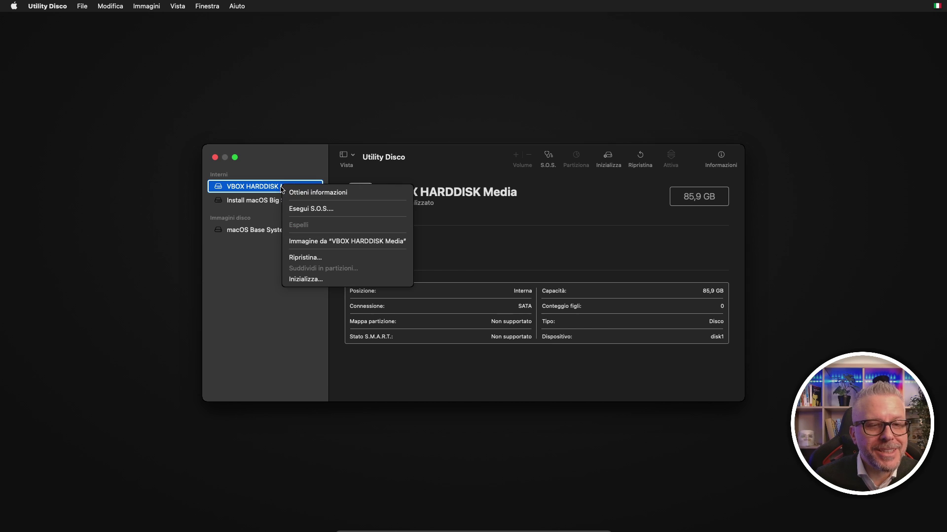
left_click(316, 279)
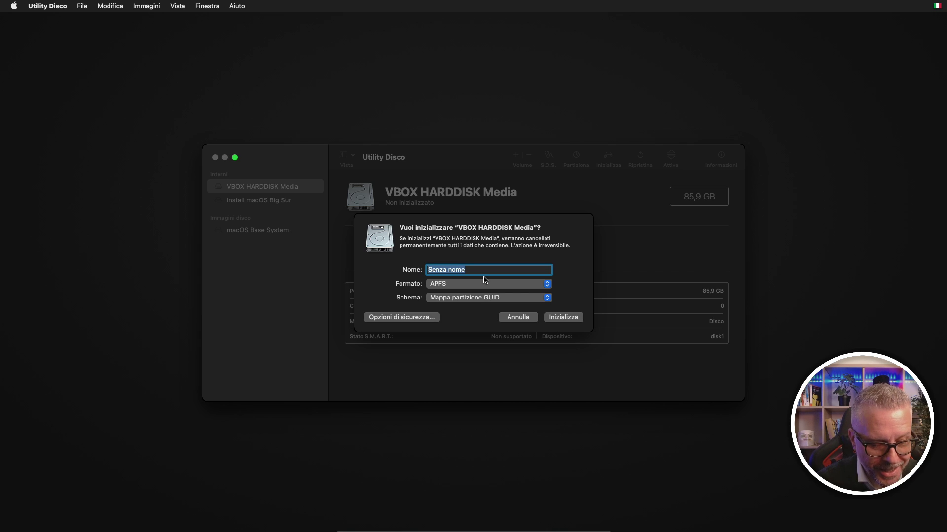
type("Ma")
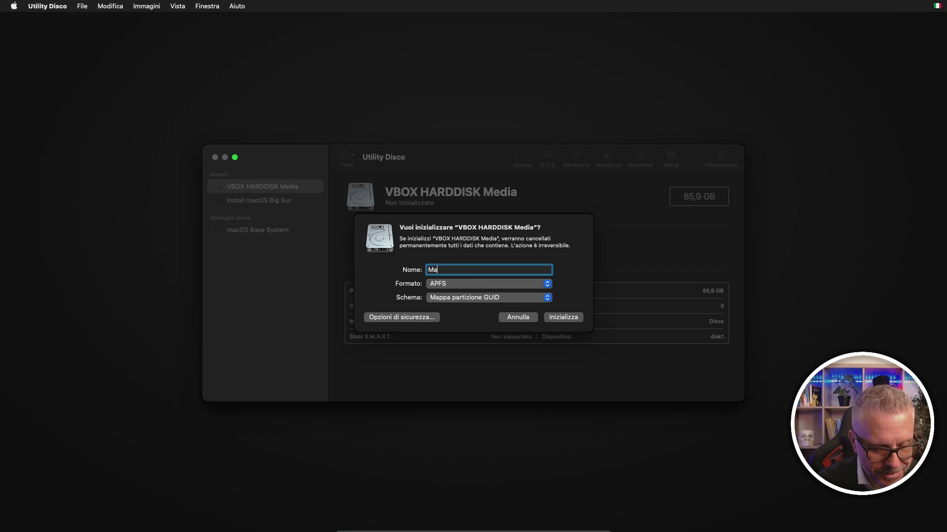
type("c OS")
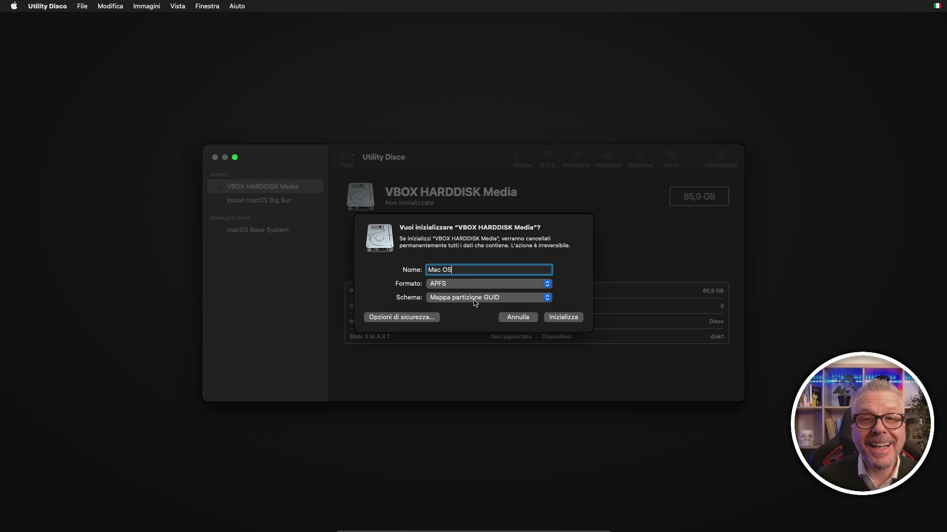
left_click(574, 320)
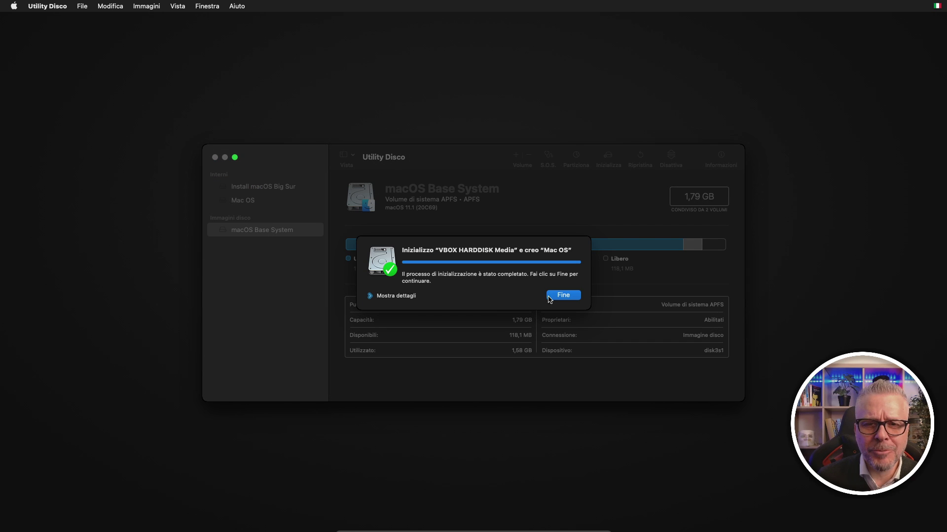
left_click(569, 297)
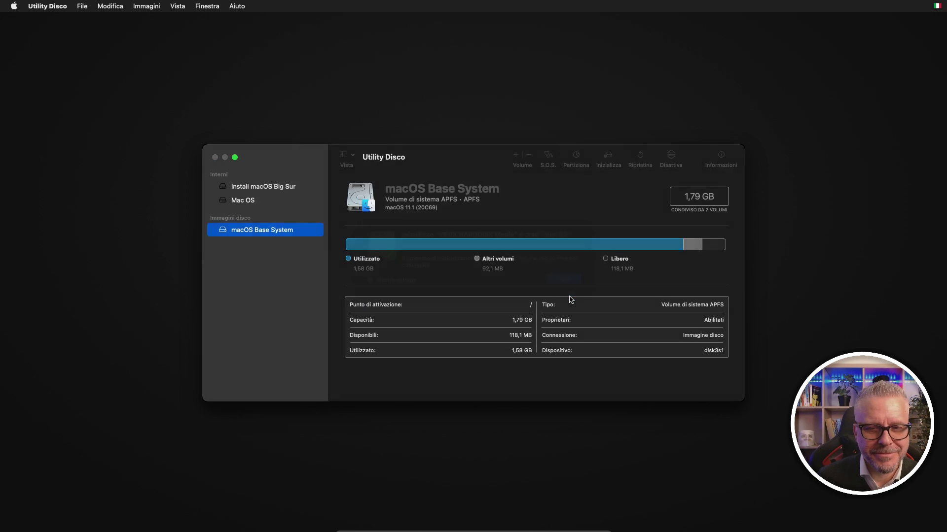
left_click(215, 157)
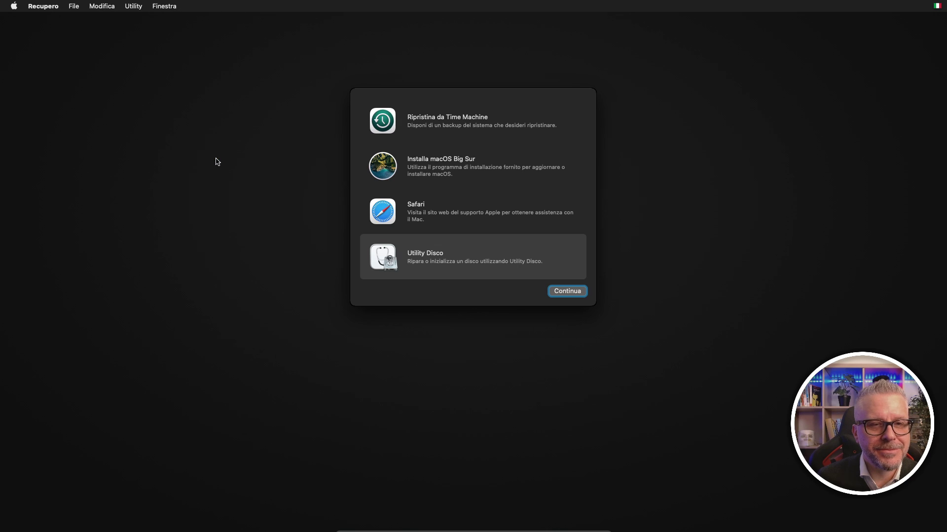
Launch the Big Sur installer, accept the licence, and install onto the Mac OS disk.
left_click(436, 171)
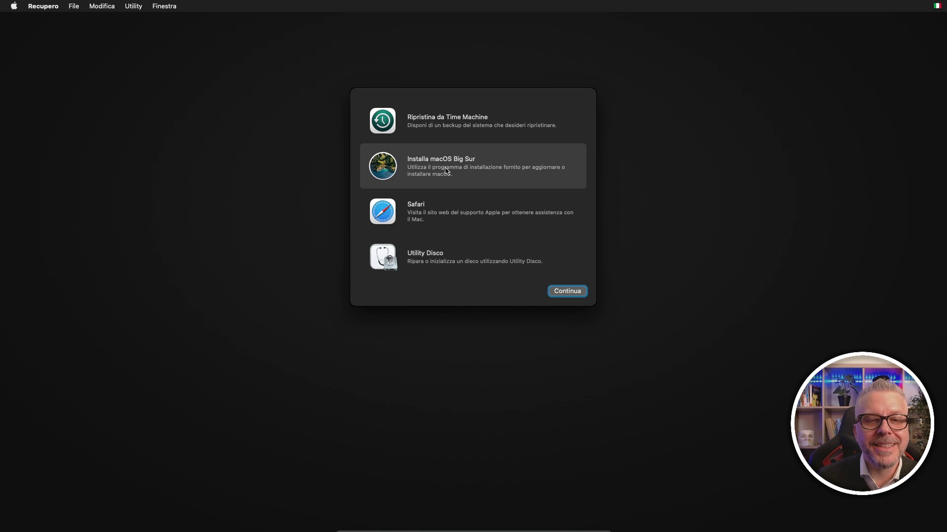
left_click(562, 294)
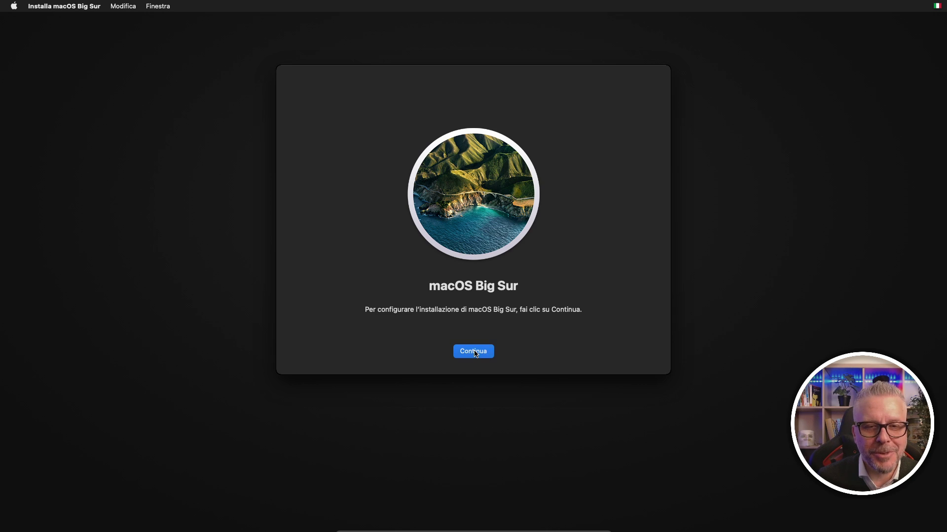
left_click(475, 353)
left_click_drag(612, 239, 610, 327)
left_click(504, 354)
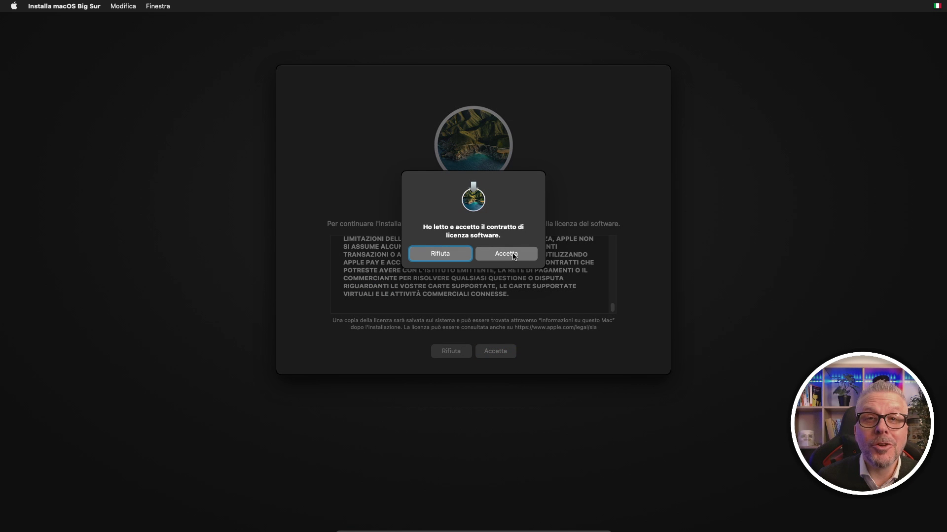
left_click(513, 254)
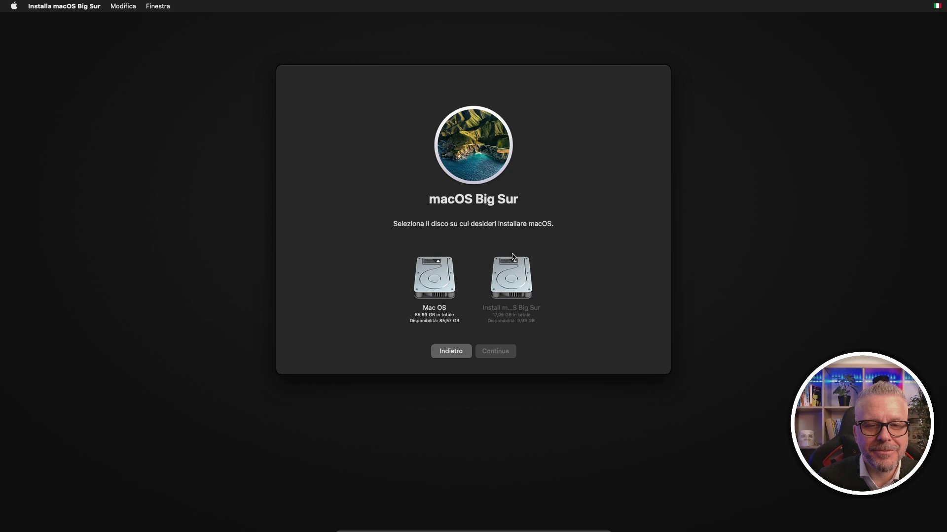
left_click(434, 281)
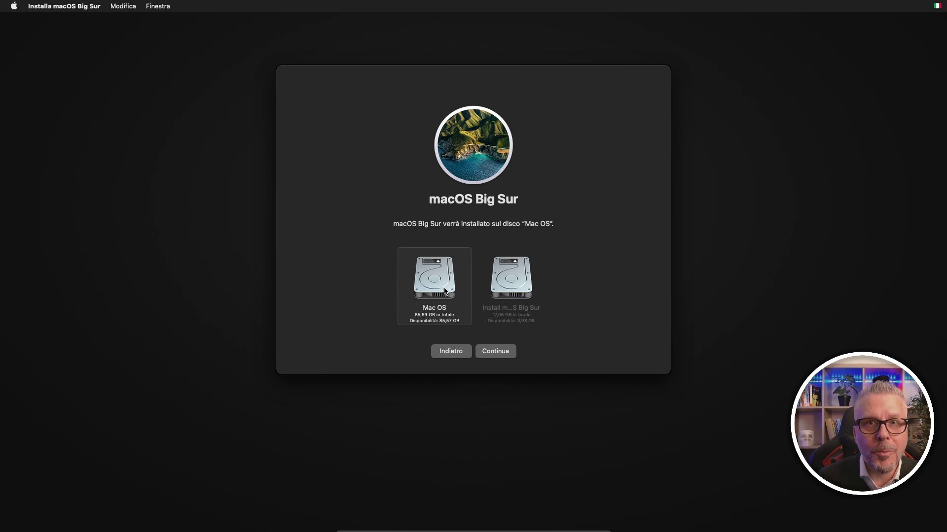
left_click(497, 354)
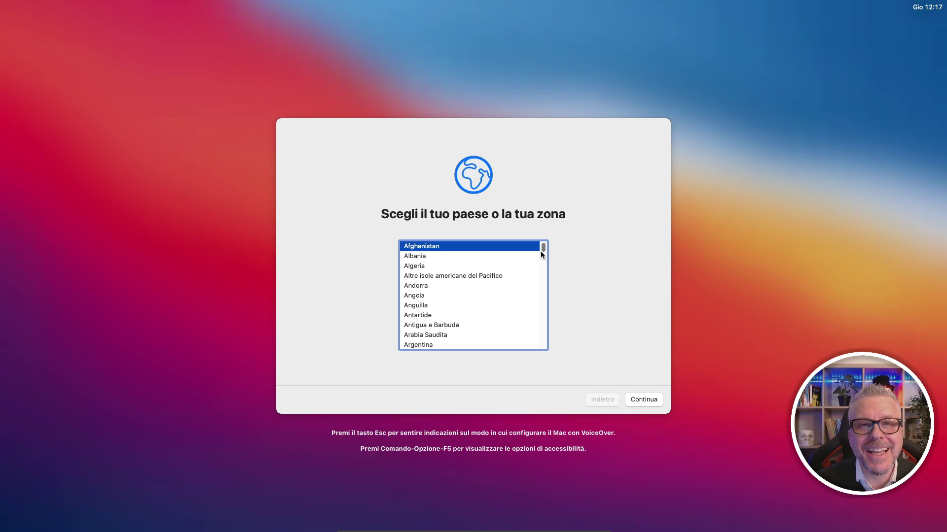
Choose Italia as the region, accept the Italian language settings, and pass accessibility and privacy screens.
scroll(518, 300, "down", 20)
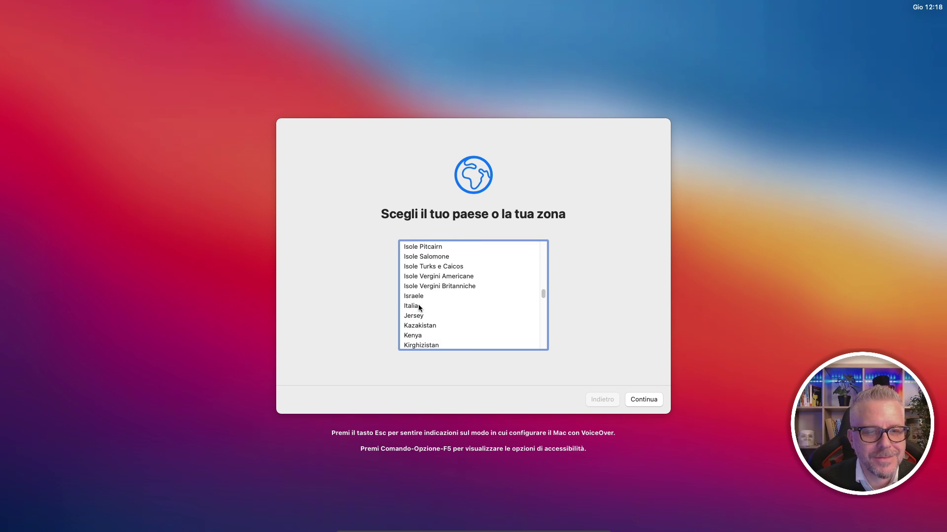
left_click(419, 307)
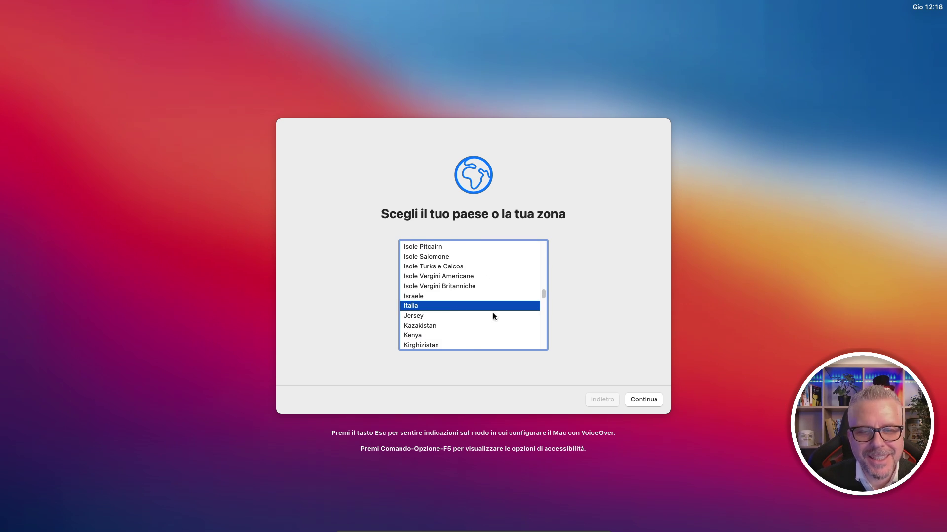
left_click(650, 400)
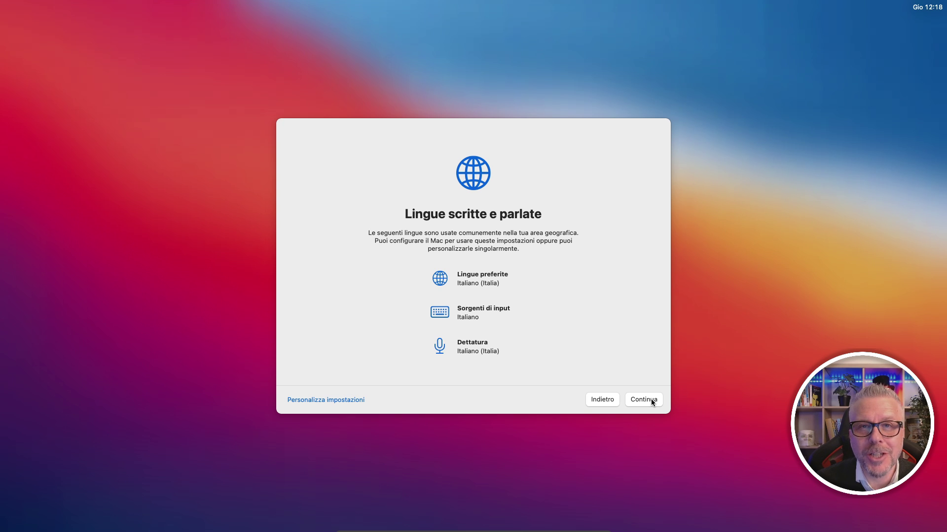
left_click(651, 400)
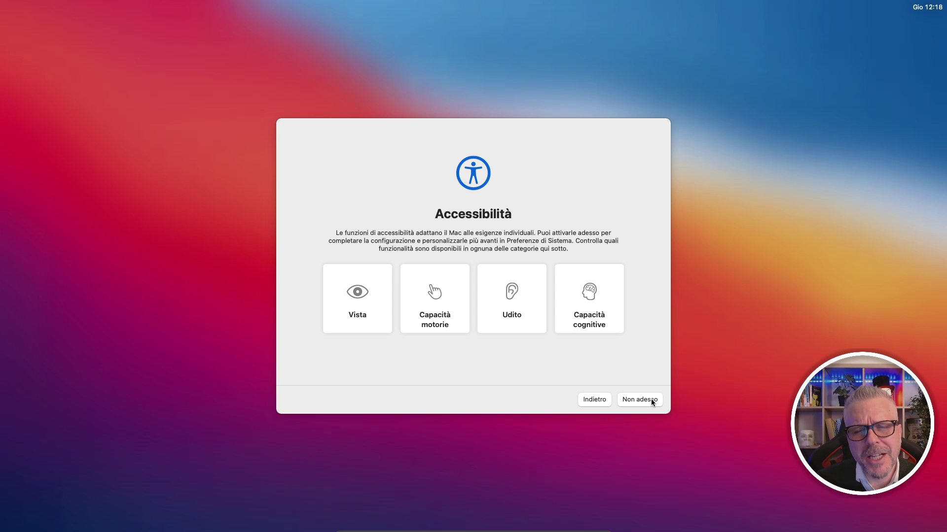
left_click(650, 398)
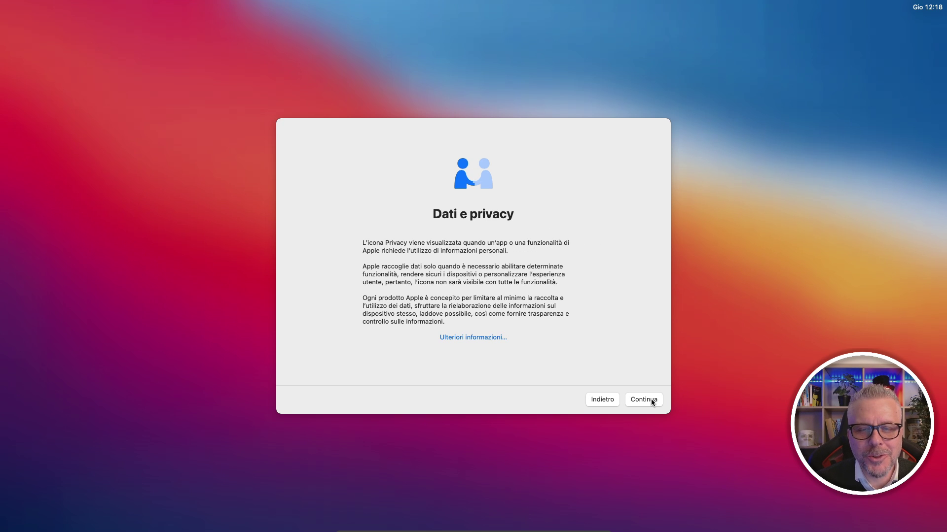
left_click(650, 400)
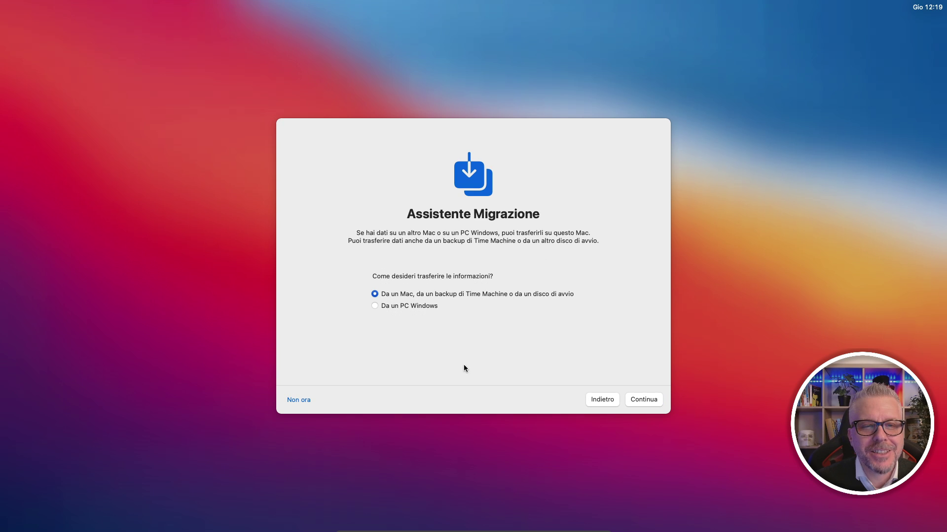
Skip data migration and Apple ID sign-in, then accept the macOS terms and licence.
left_click(306, 398)
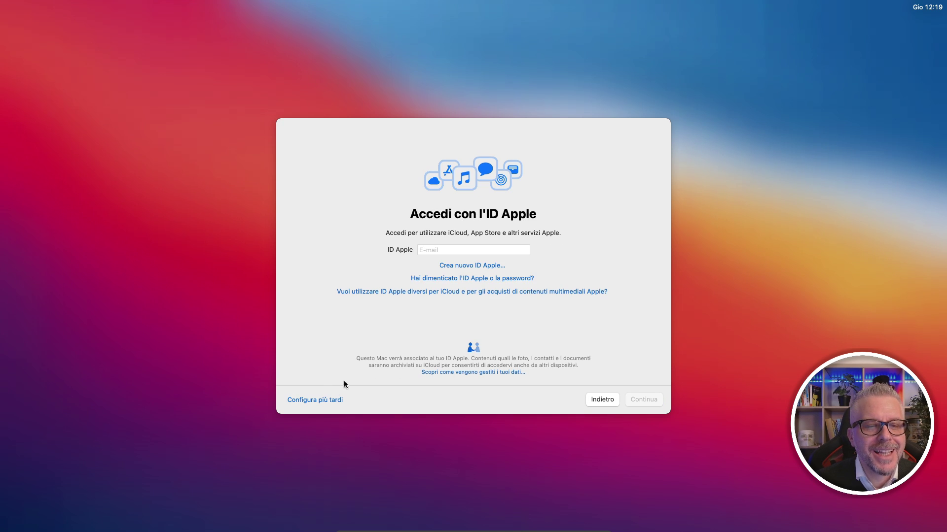
left_click(322, 402)
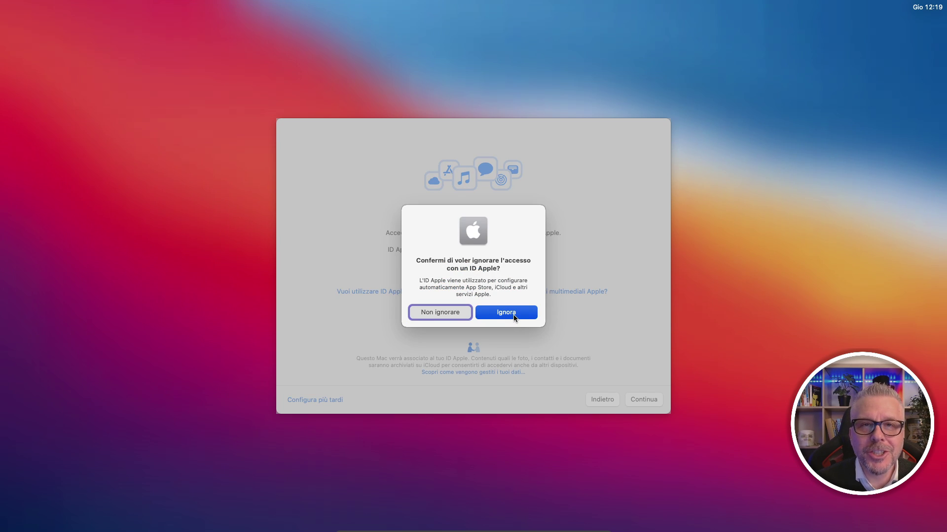
left_click(513, 316)
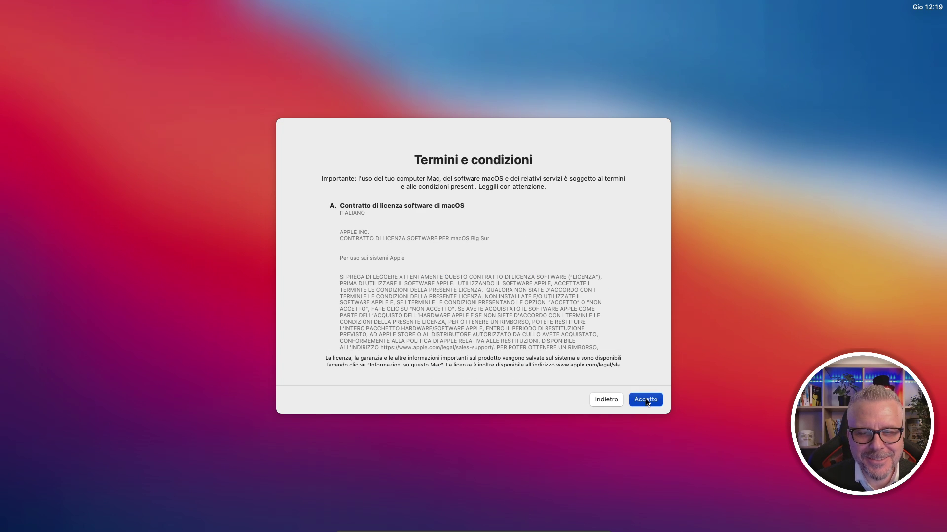
left_click(647, 400)
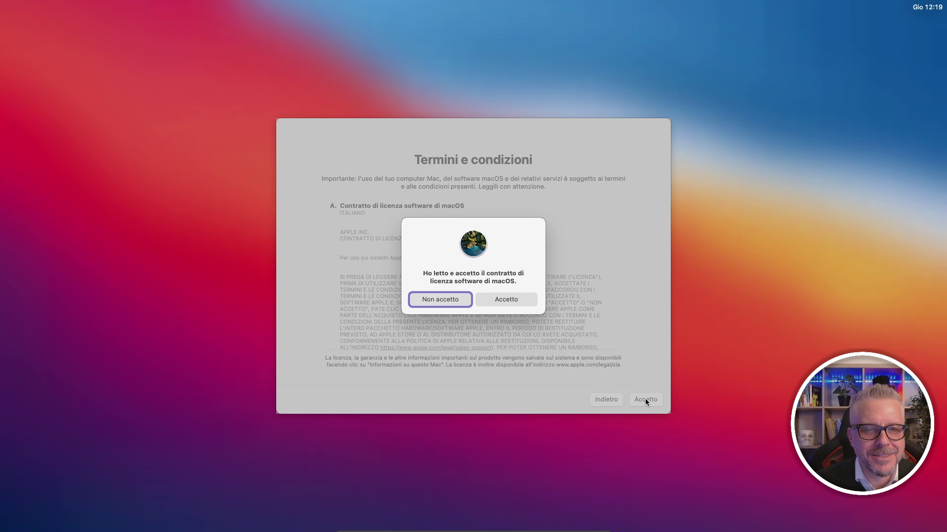
left_click(524, 300)
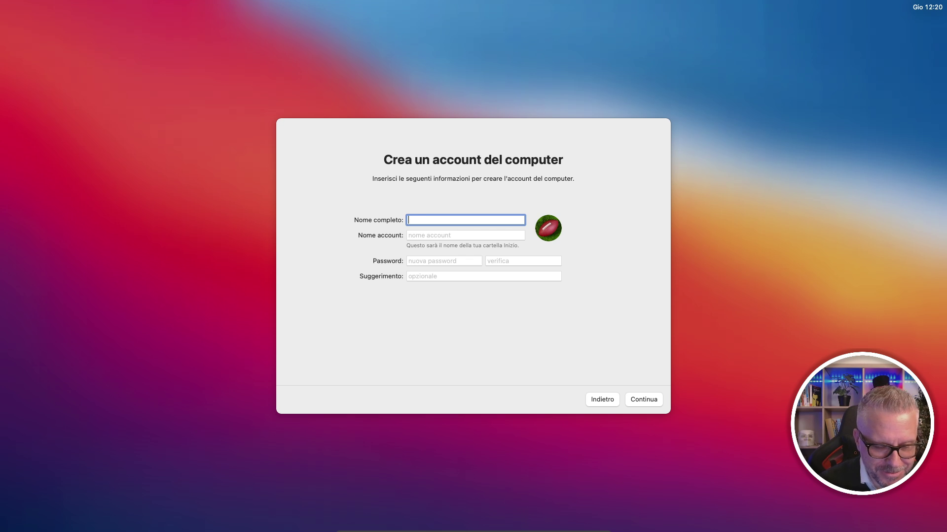
Create the computer account with the user's full name, account name, a verified password and a password hint.
type("Vito")
left_click(447, 235)
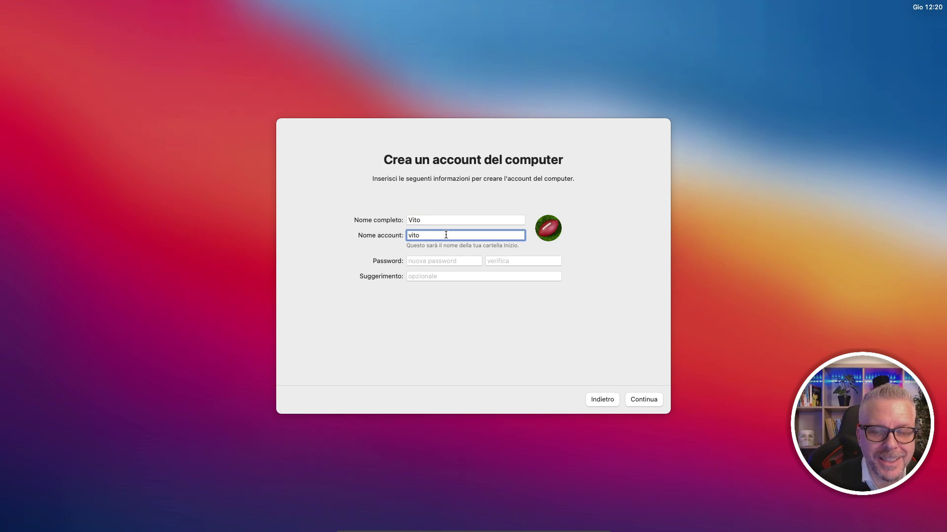
left_click(442, 262)
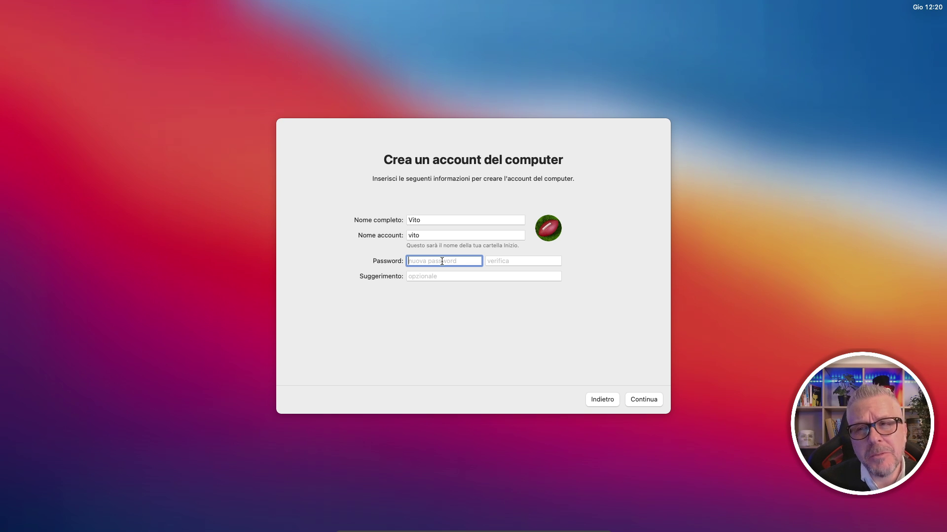
type("••••")
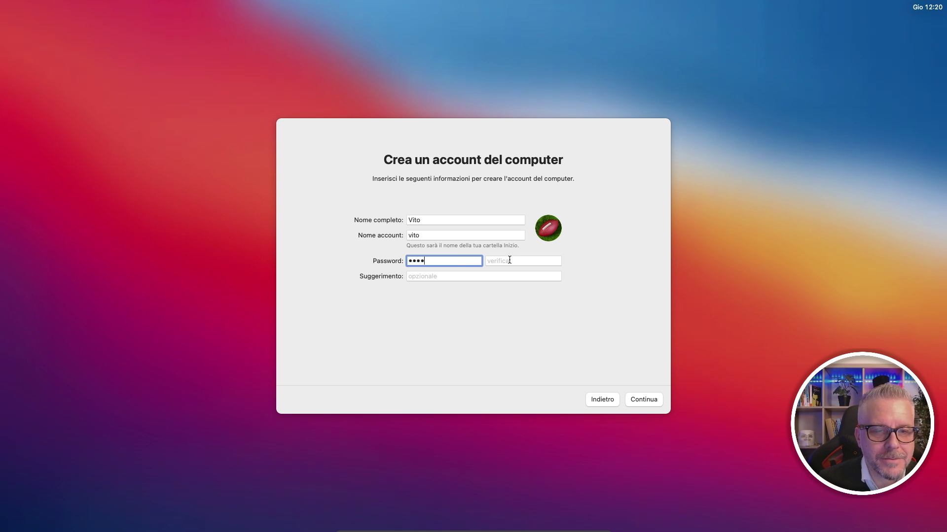
left_click(503, 262)
type("••••")
left_click(491, 276)
type("pippo")
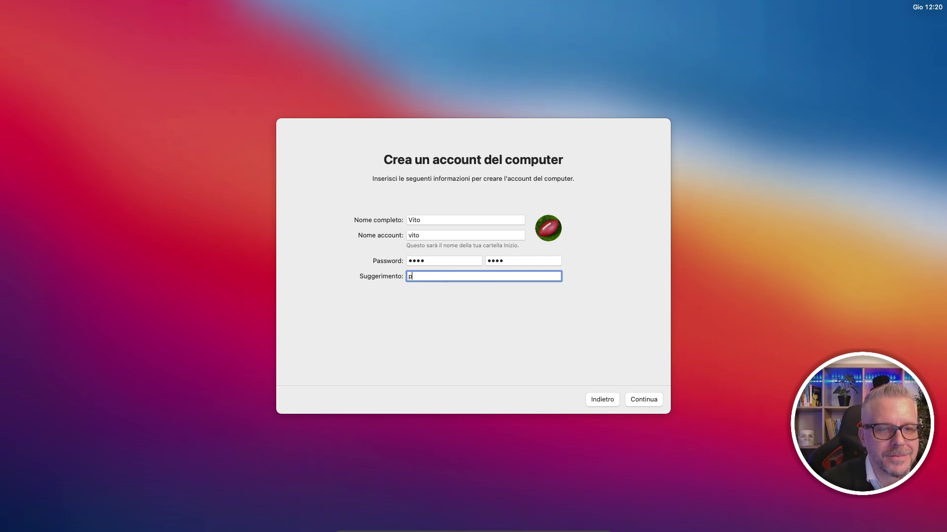
left_click(644, 400)
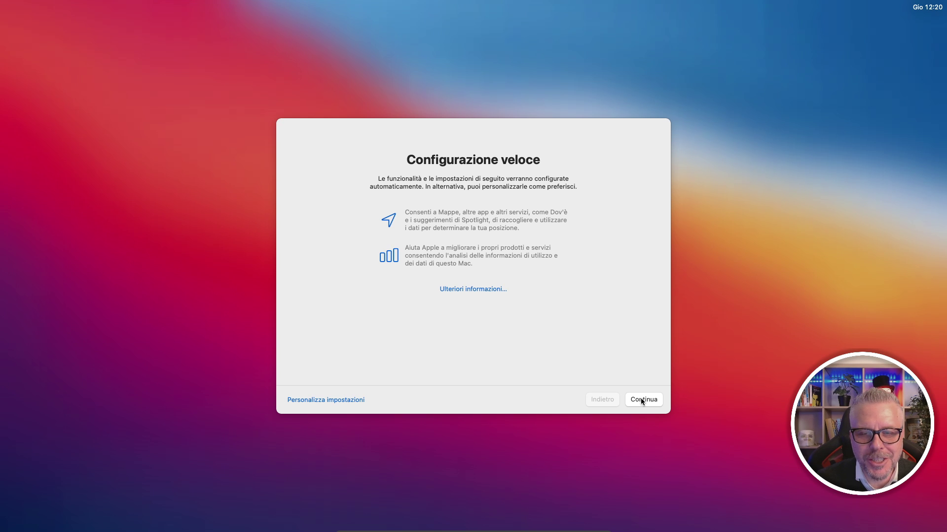
Accept Express Setup, skip analytics, Screen Time and Siri, and keep the light (Chiaro) appearance.
left_click(642, 401)
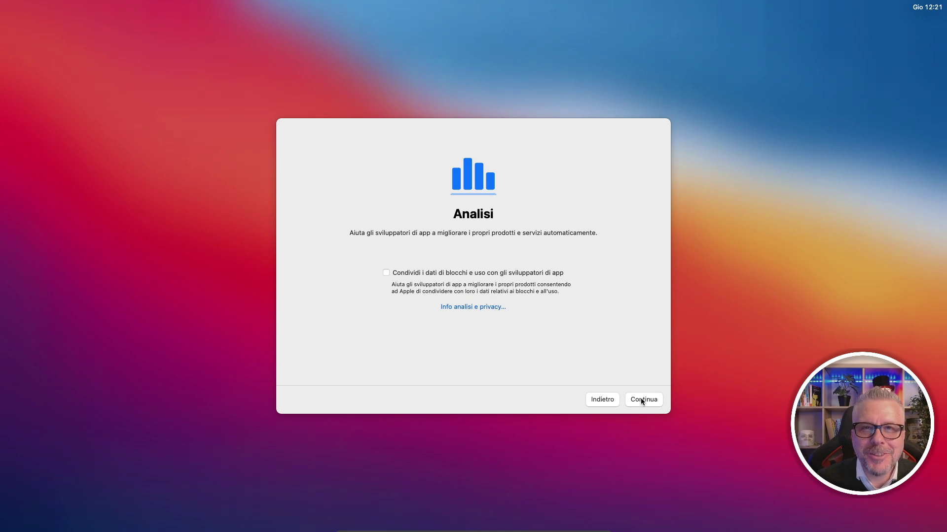
left_click(643, 400)
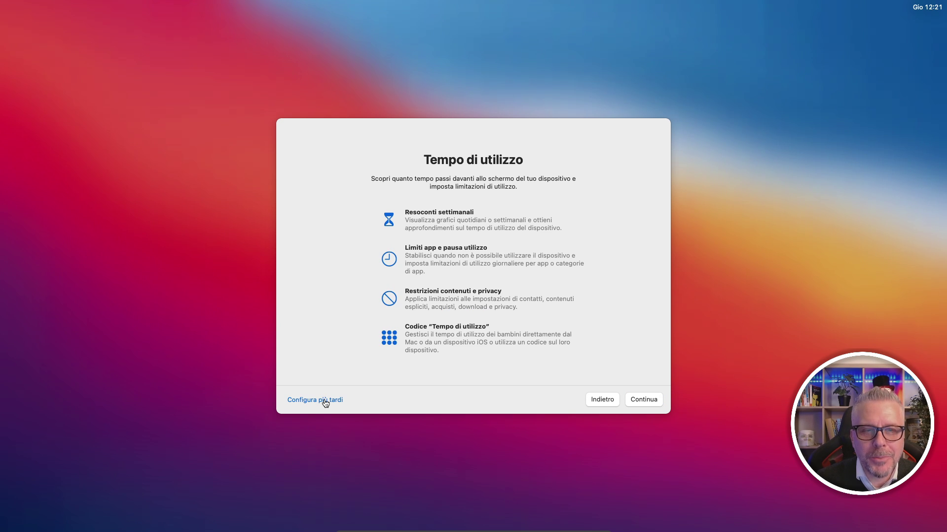
left_click(326, 402)
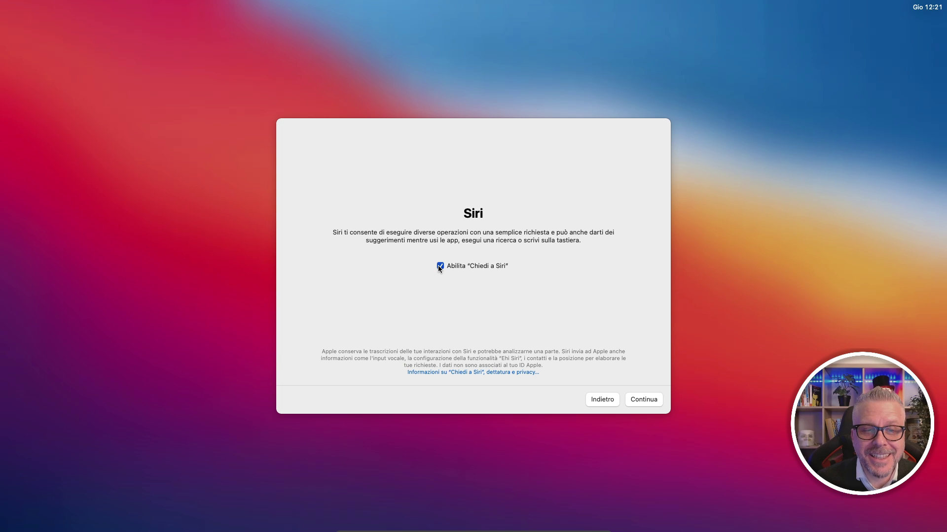
left_click(644, 400)
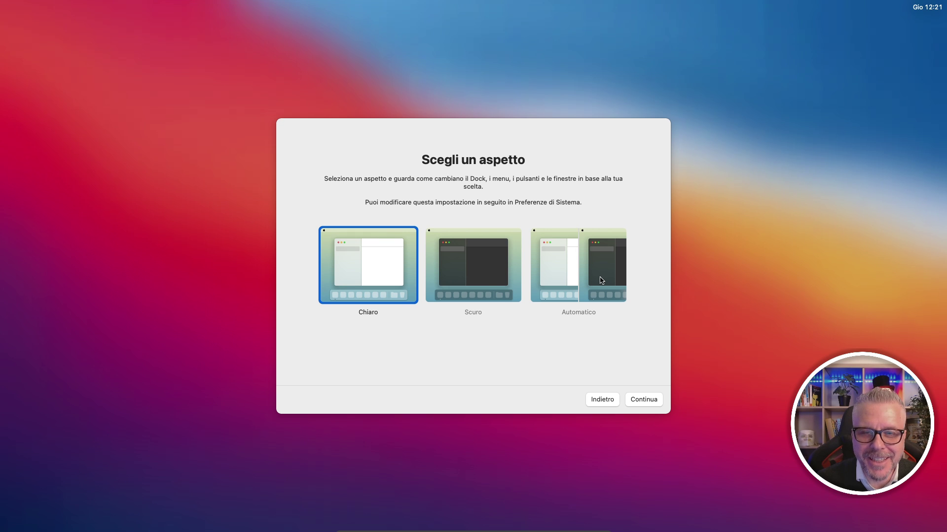
left_click(646, 398)
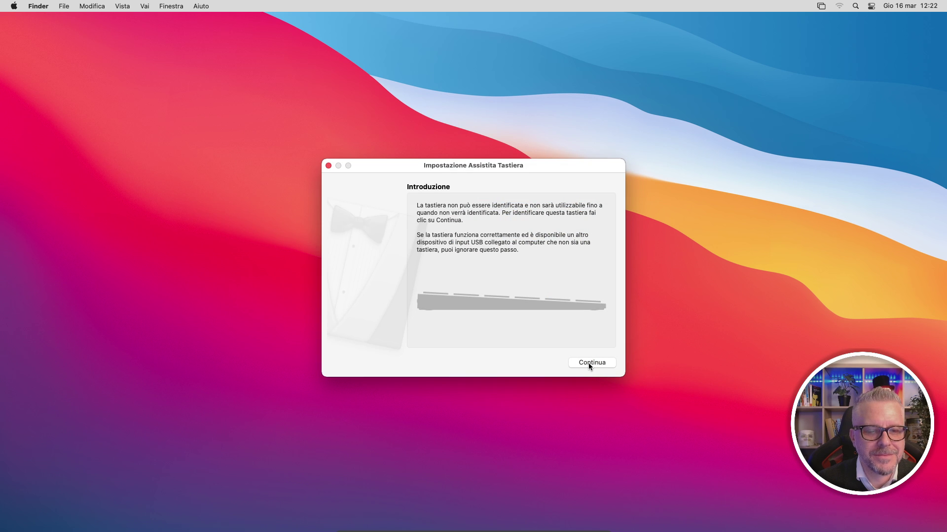
Identify the keyboard in Keyboard Setup Assistant as ISO (Europeo) by pressing the key right of Shift.
left_click(589, 366)
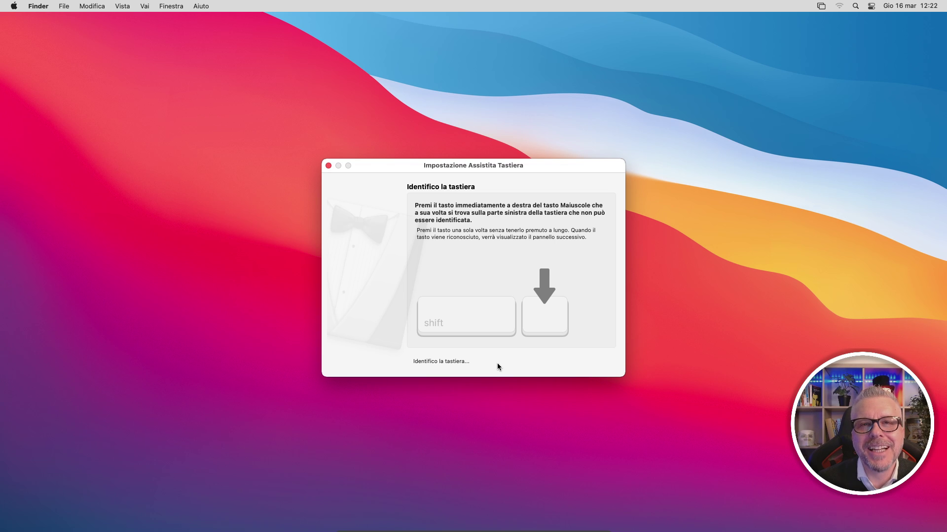
key("less")
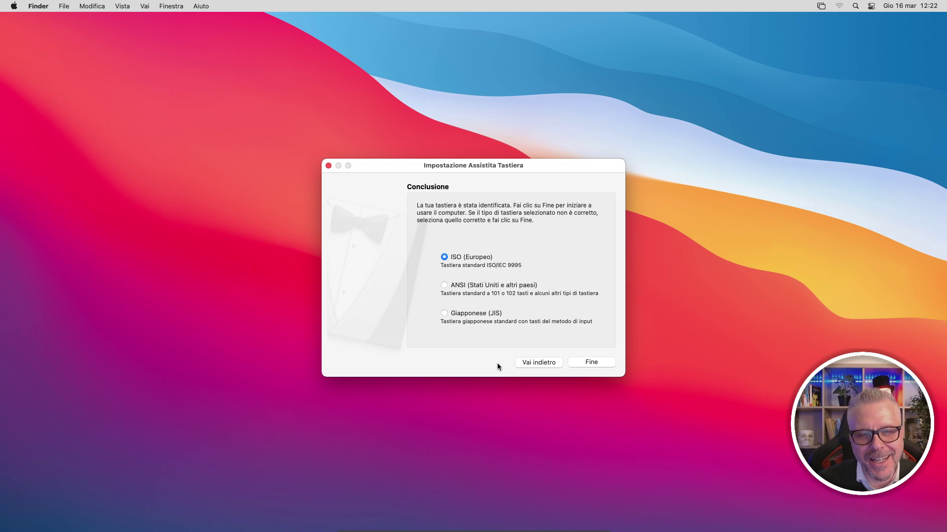
left_click(597, 362)
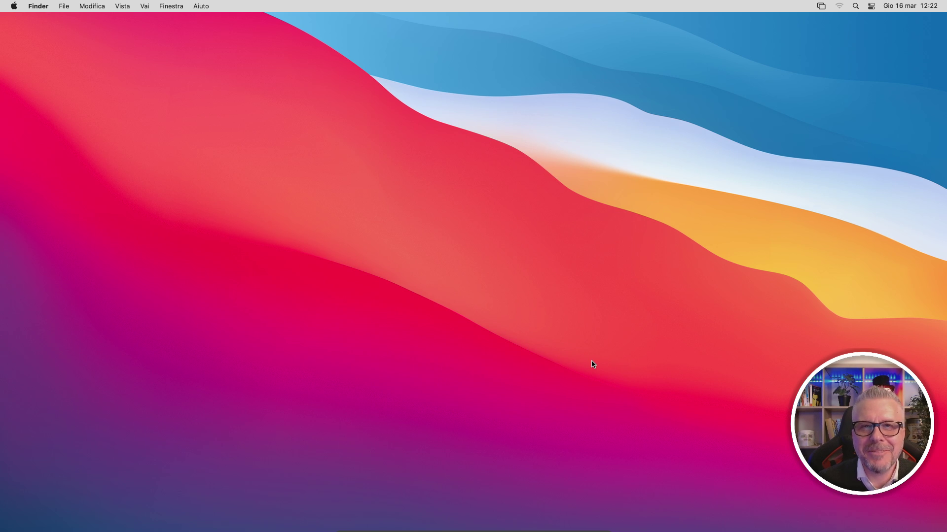